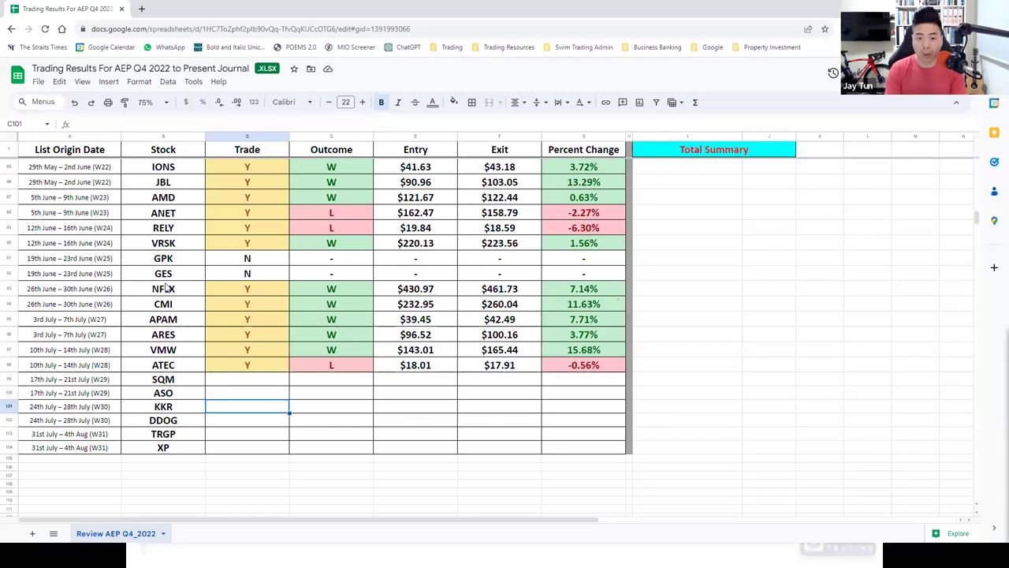
Return to the start of the trading journal and highlight the first list origin date and the stocks from RLMD to WBS
scroll(196, 292, "up", 20)
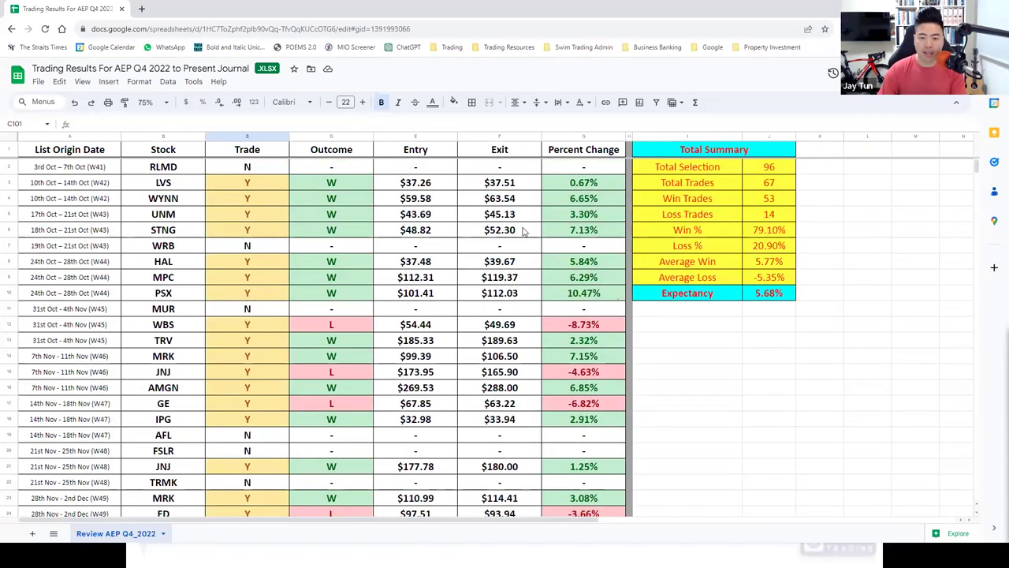
left_click(161, 167)
left_click_drag(163, 202, 158, 451)
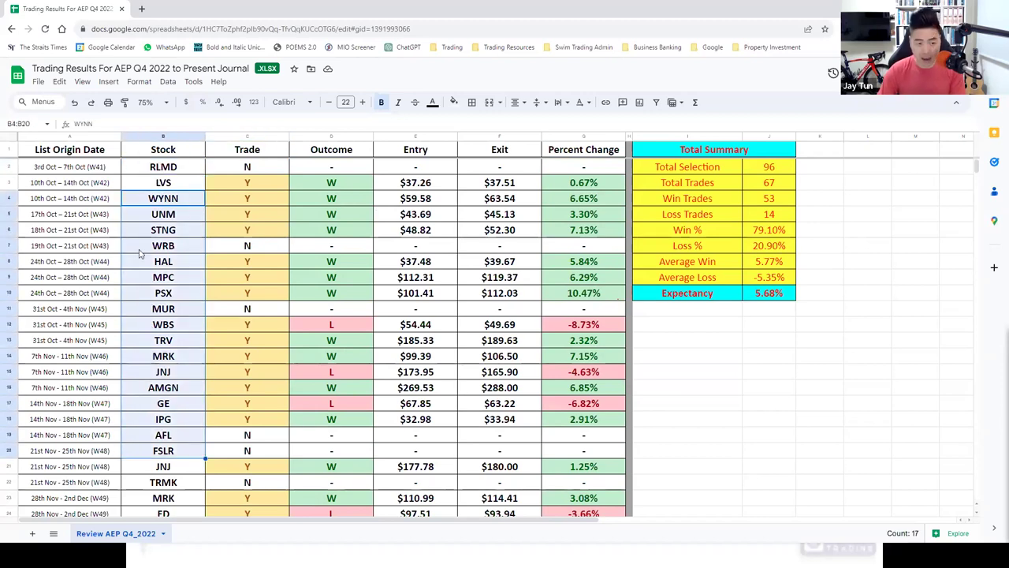
left_click(66, 170)
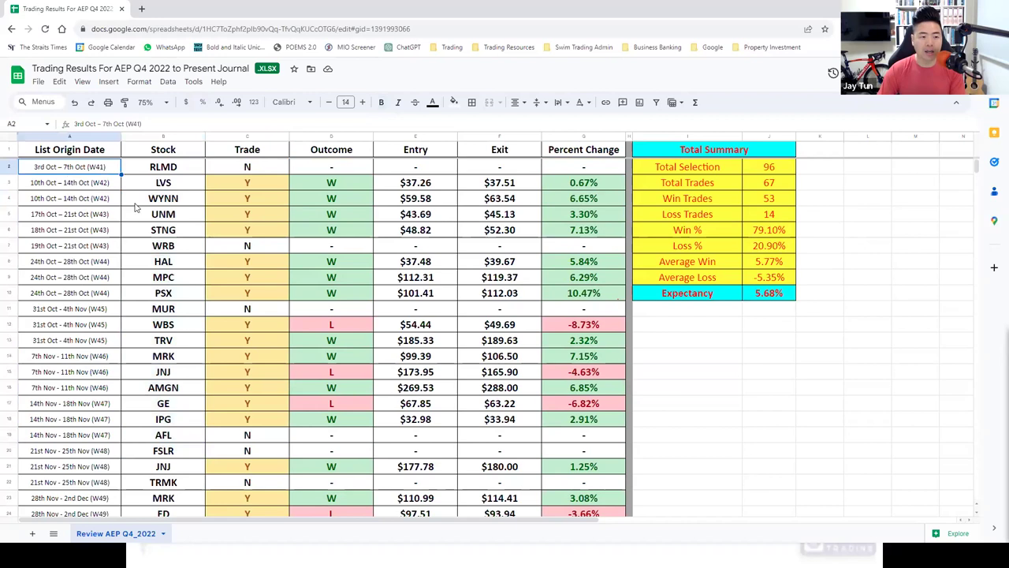
left_click_drag(160, 174, 161, 327)
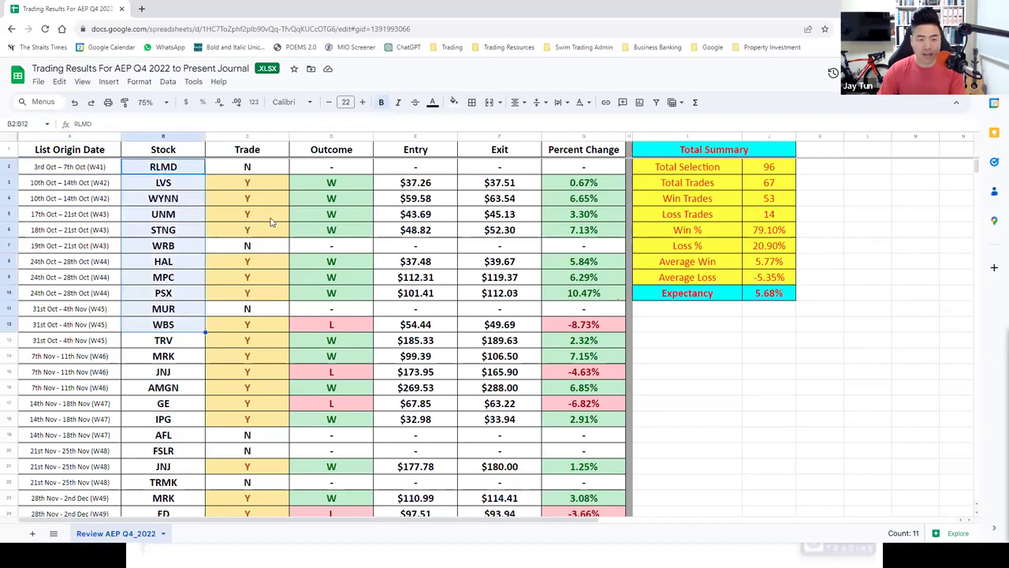
Point out the Trade column's N and Y entries for the first October stocks, including RLMD, LVS and UNM
left_click(272, 168)
left_click_drag(308, 170, 274, 176)
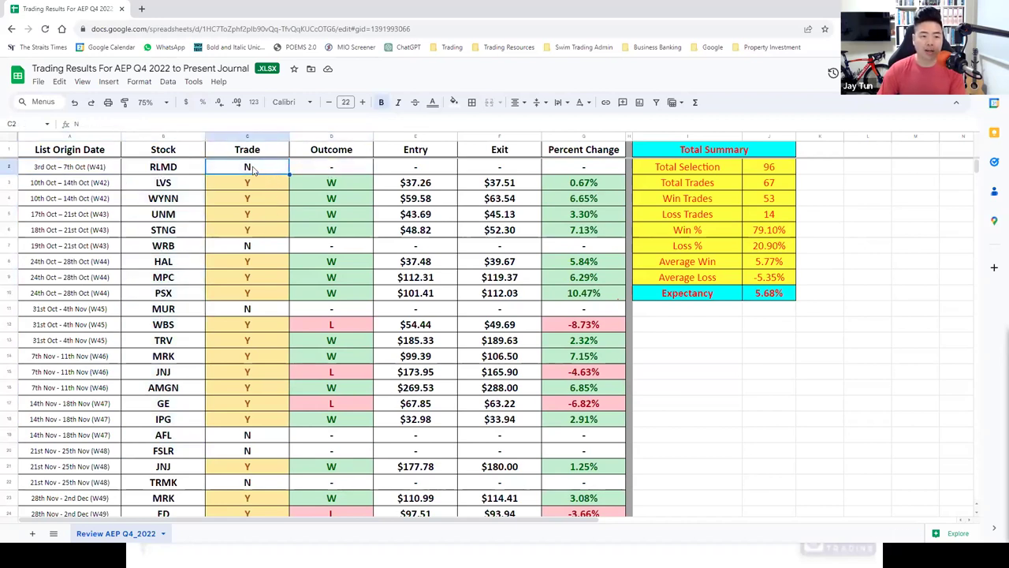
left_click(253, 186)
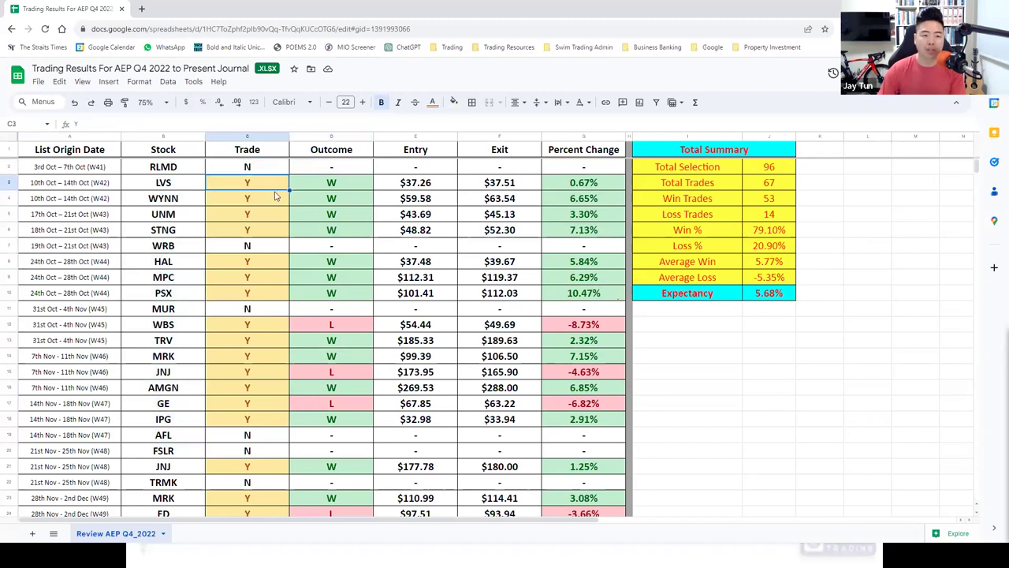
left_click_drag(270, 169, 311, 175)
left_click(212, 219)
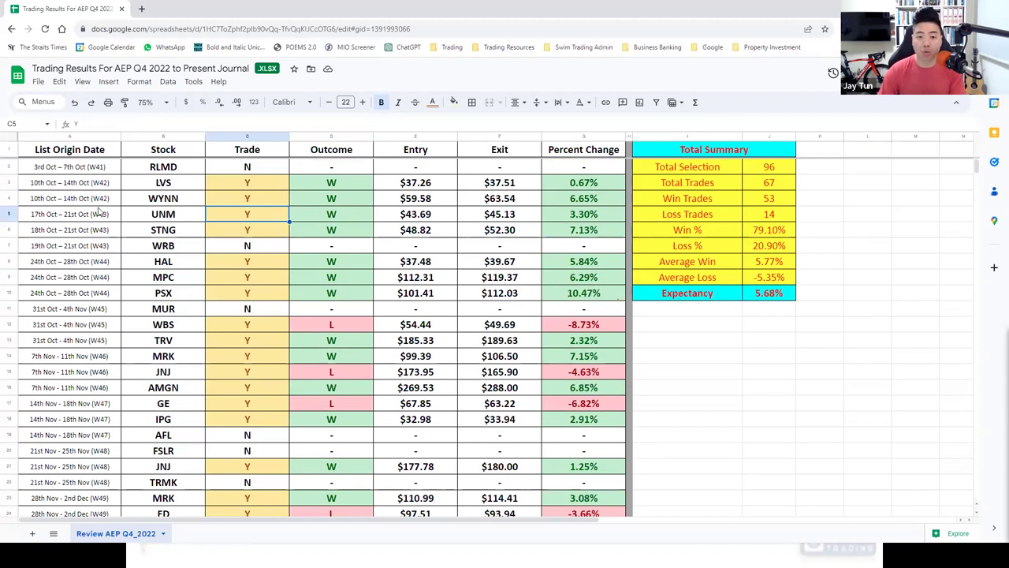
Examine the 2023 YTD Statistics table beside the January trade rows
scroll(243, 302, "down", 10)
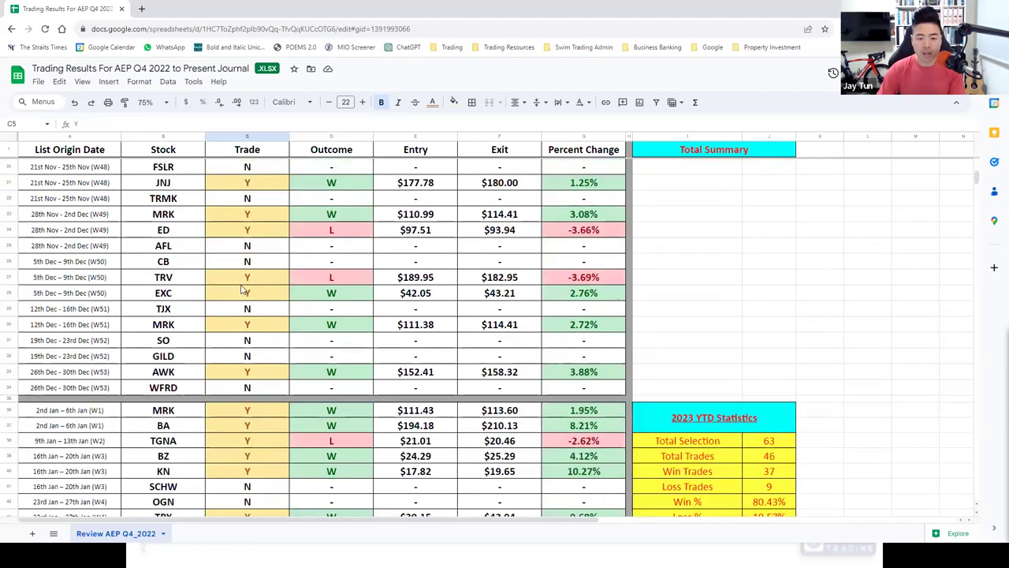
scroll(743, 267, "down", 1)
scroll(756, 280, "up", 1)
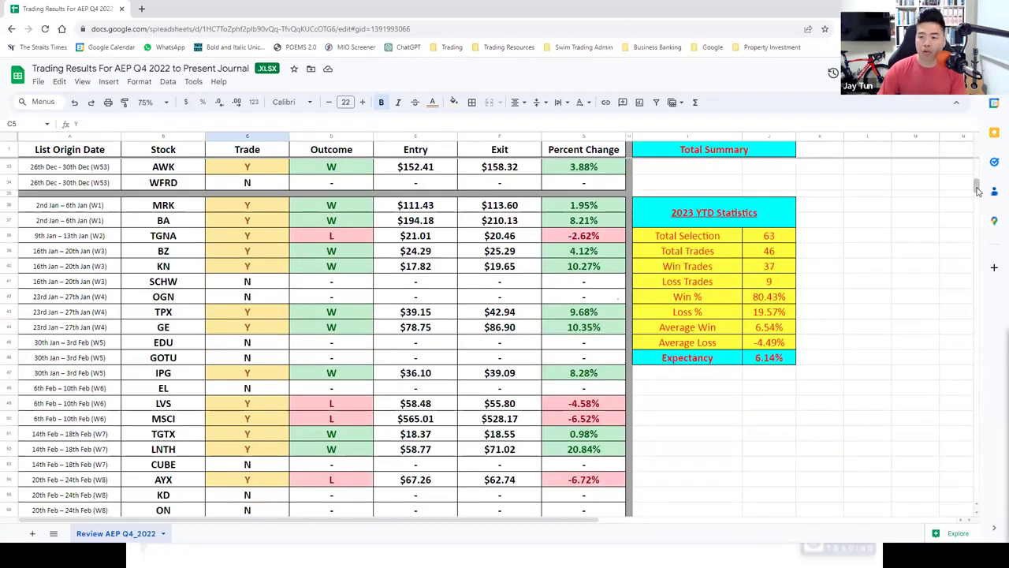
scroll(982, 205, "down", 1)
scroll(985, 252, "up", 1)
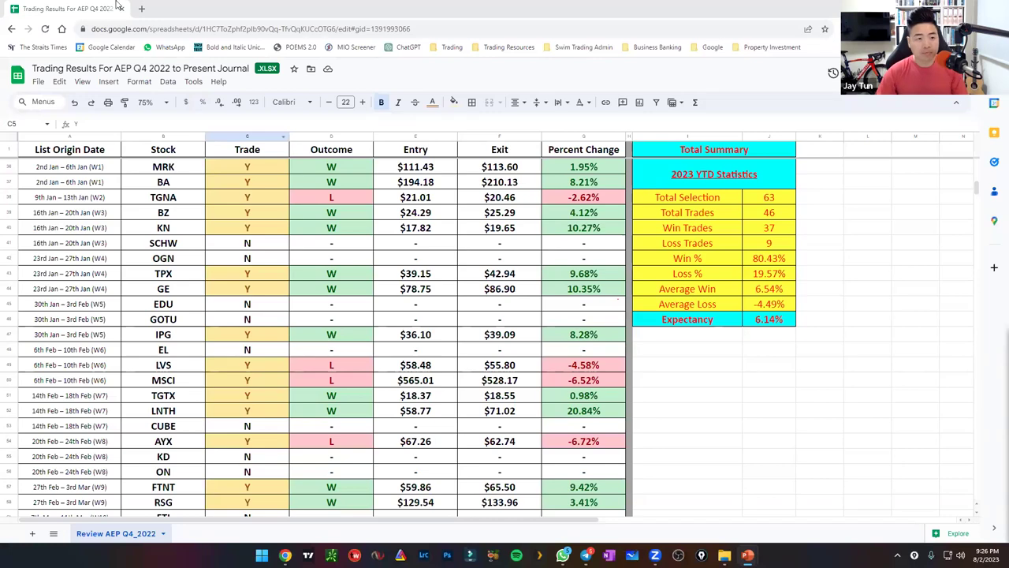
Switch to the Facebook group's "aep" search results and open the June 25 post's photo of the weekly stock list
left_click_drag(116, 7, 212, 15)
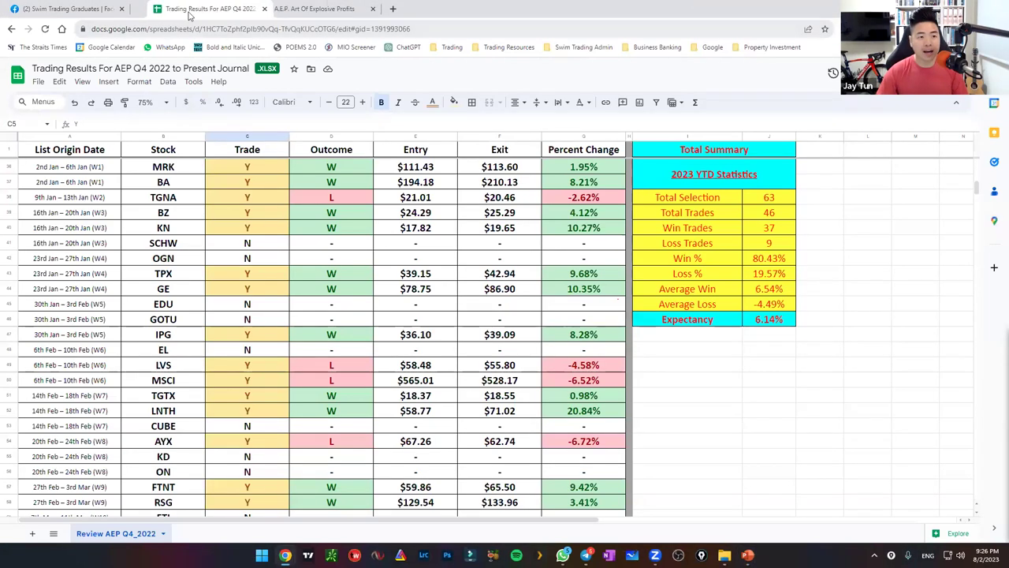
left_click(74, 9)
scroll(552, 361, "down", 2)
scroll(595, 350, "up", 7)
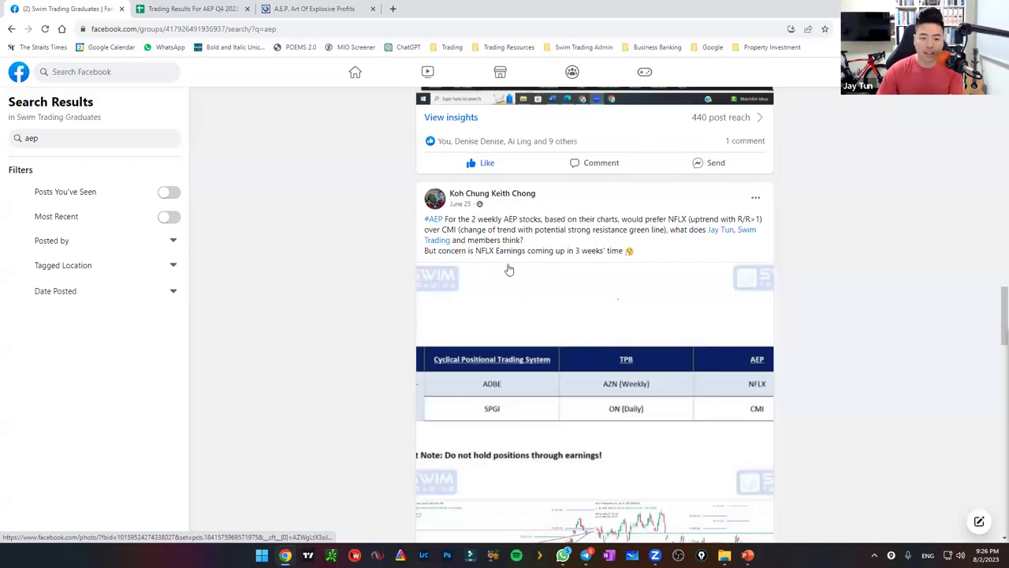
left_click(560, 398)
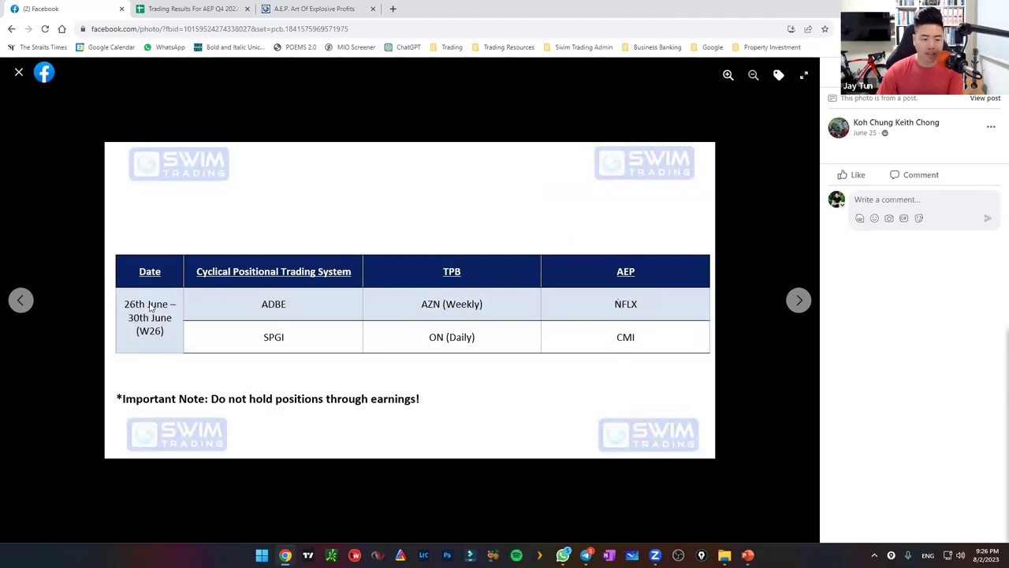
Highlight the NFLX and CMI rows for 26th June – 30th June (W26) in the results sheet and compare them with the Facebook photo
left_click(197, 8)
scroll(79, 346, "down", 4)
scroll(79, 354, "down", 10)
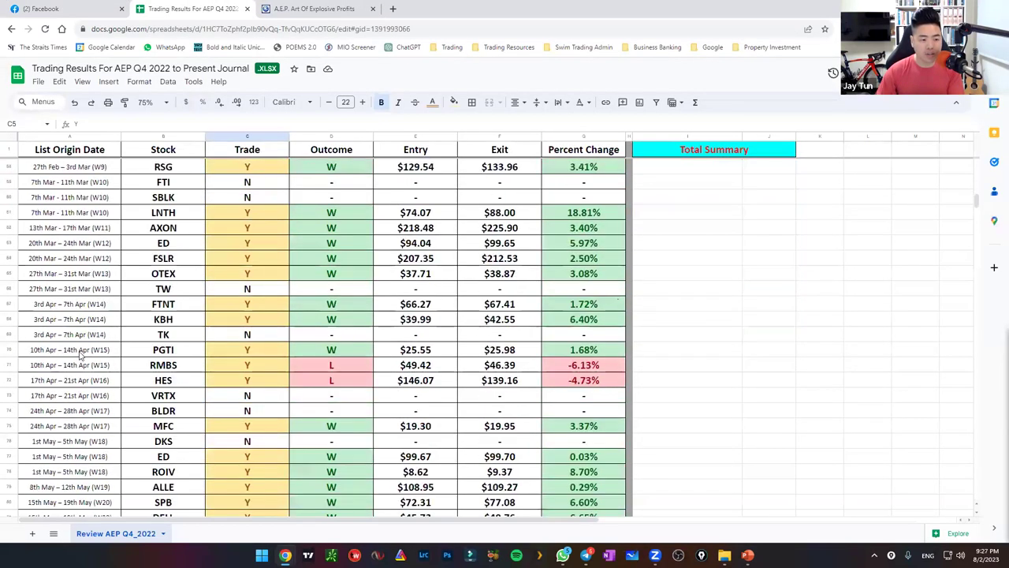
scroll(79, 361, "down", 1)
left_click_drag(36, 319, 181, 331)
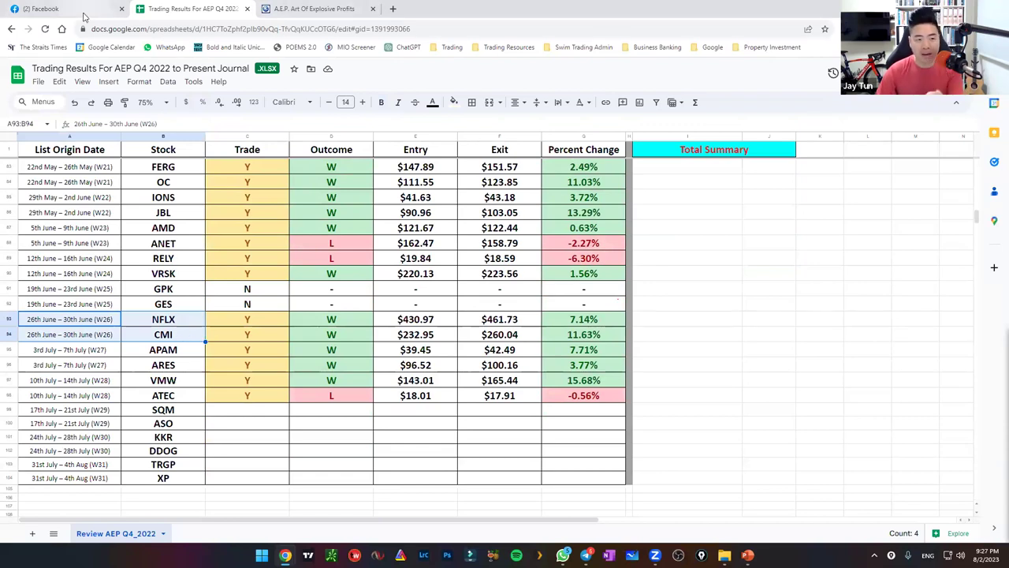
left_click(47, 8)
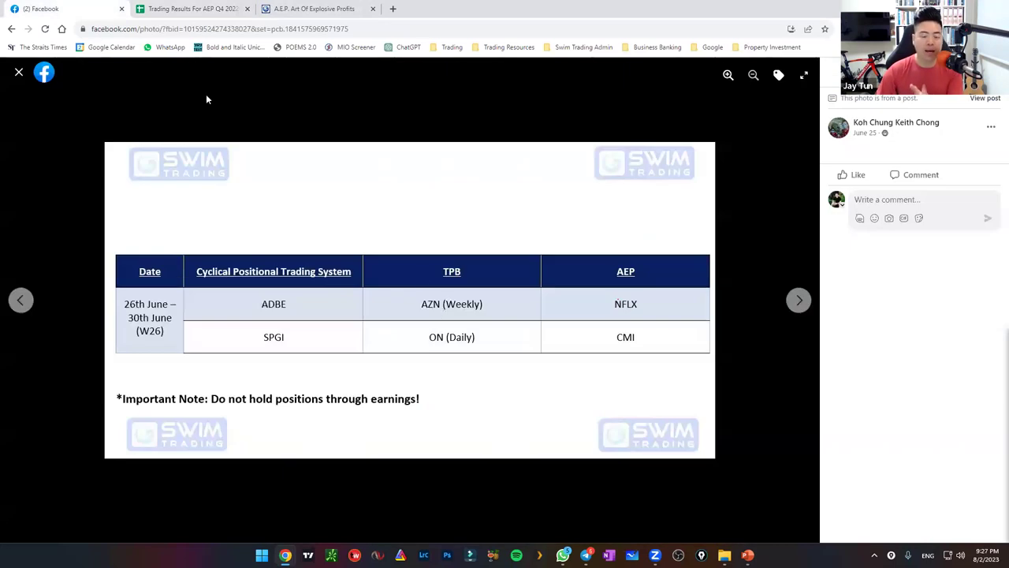
left_click(182, 9)
Draw red ticks beside Total Selection and Total Trades in the 2023 YTD Statistics, and circle the N entries for SCHW and OGN
scroll(320, 391, "up", 10)
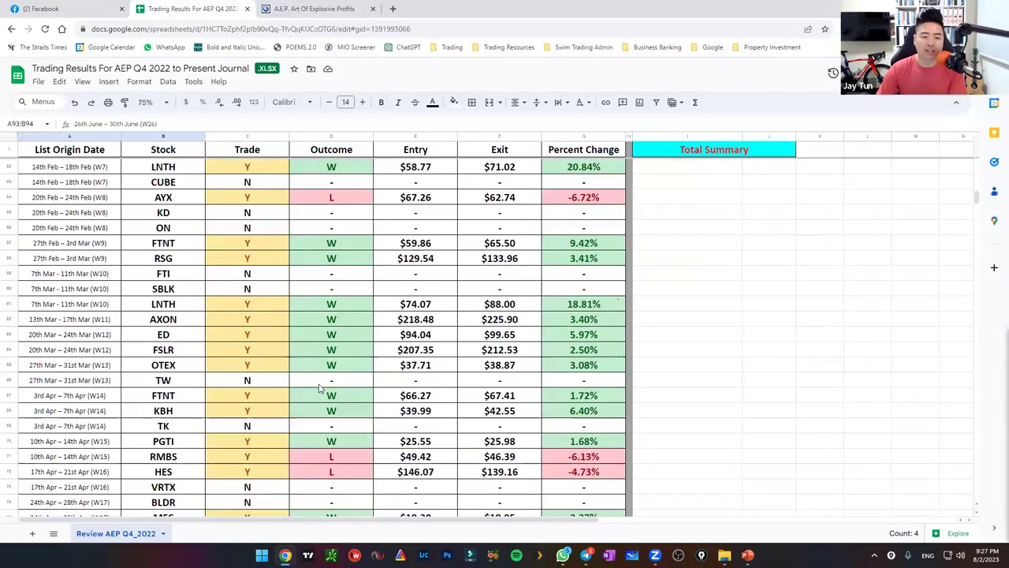
scroll(320, 391, "up", 15)
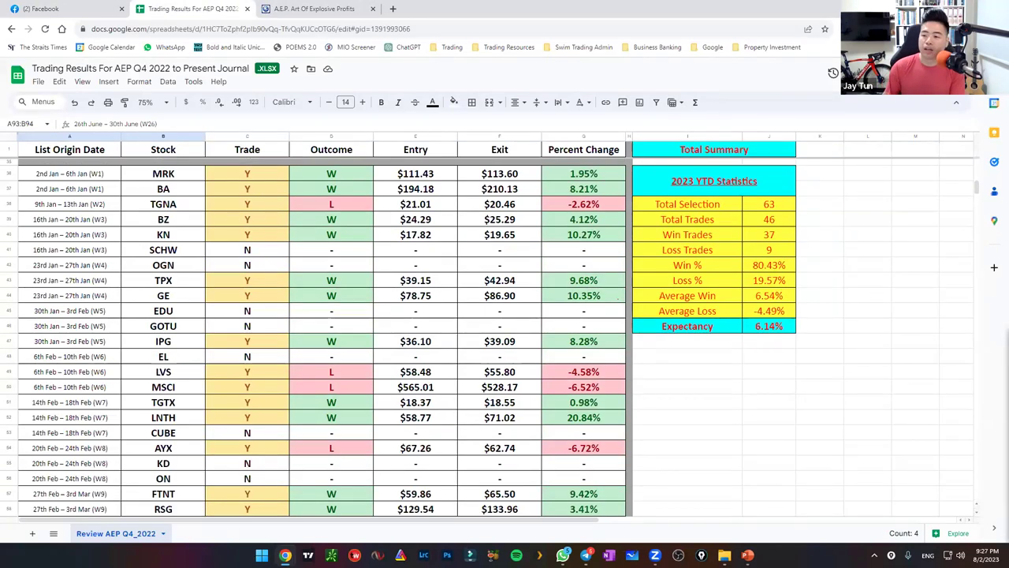
left_click_drag(786, 215, 795, 203)
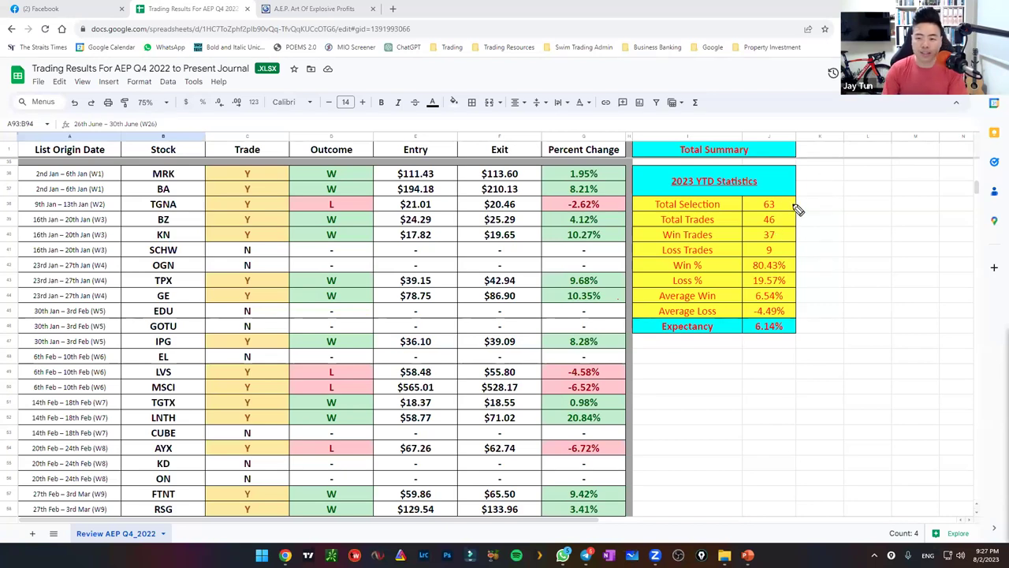
left_click_drag(792, 203, 805, 197)
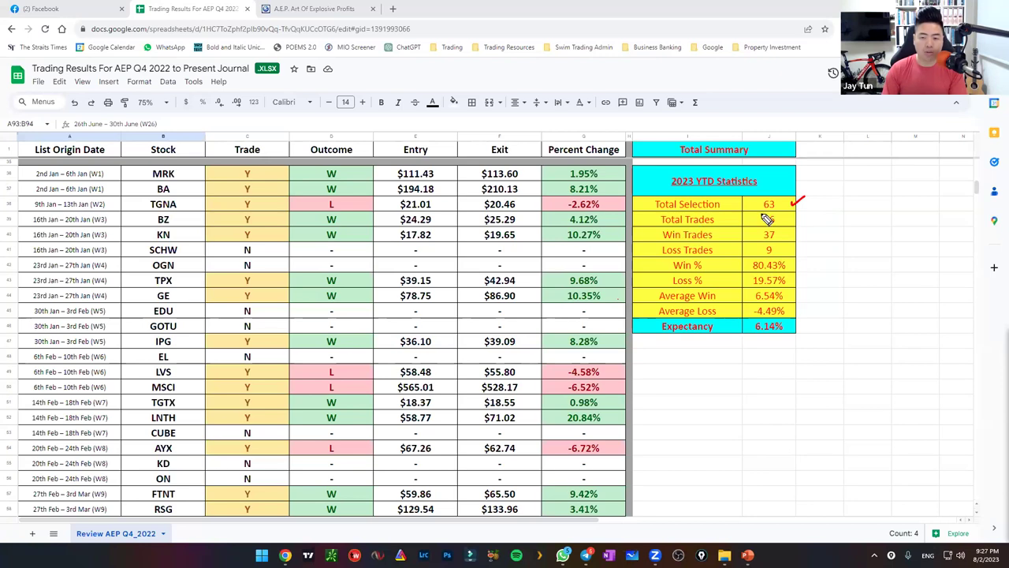
left_click_drag(789, 217, 806, 210)
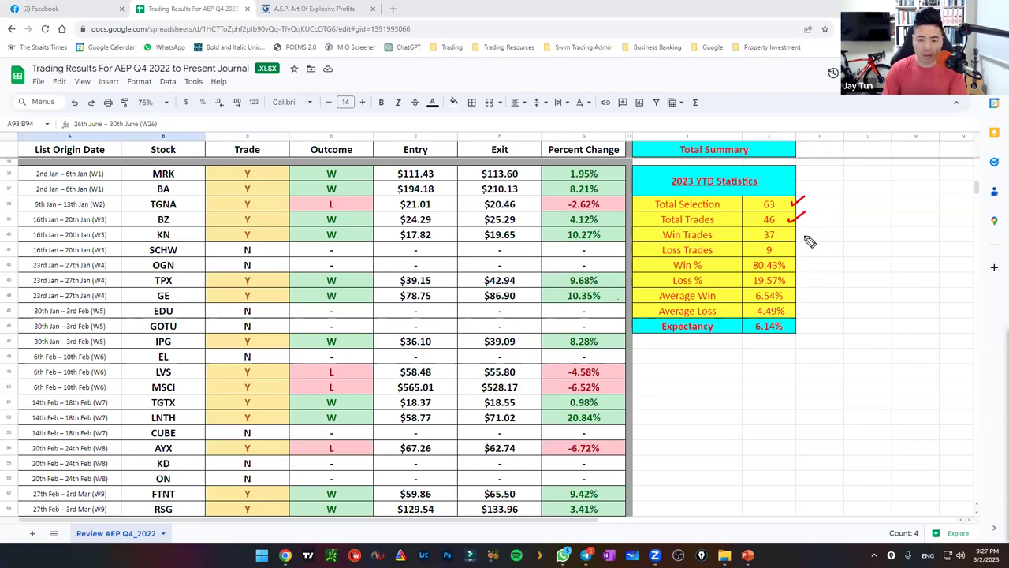
left_click_drag(259, 253, 265, 244)
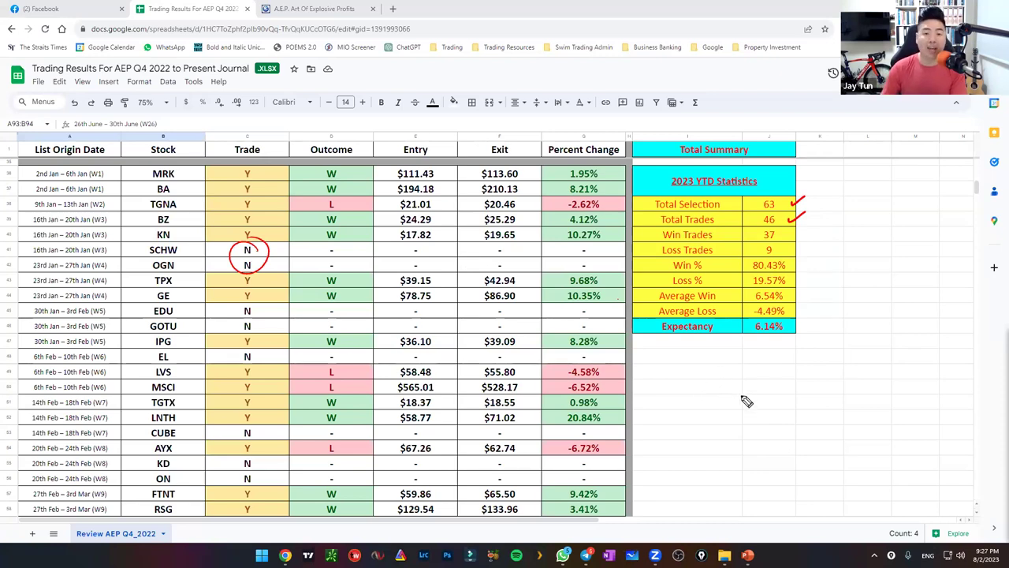
Sketch a rising and a falling trend line below the 2023 YTD Statistics, with small arrows along the falling one
left_click_drag(759, 371, 877, 308)
mouse_move(759, 386)
left_mouse_down()
mouse_move(857, 419)
mouse_move(915, 481)
left_mouse_up()
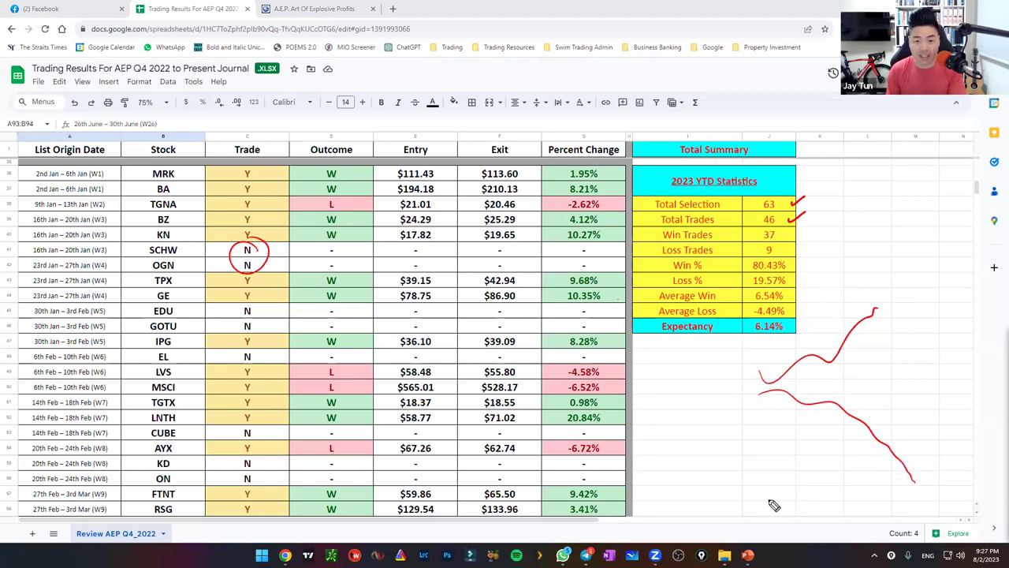
mouse_move(835, 387)
left_mouse_down()
mouse_move(816, 398)
mouse_move(912, 462)
left_mouse_up()
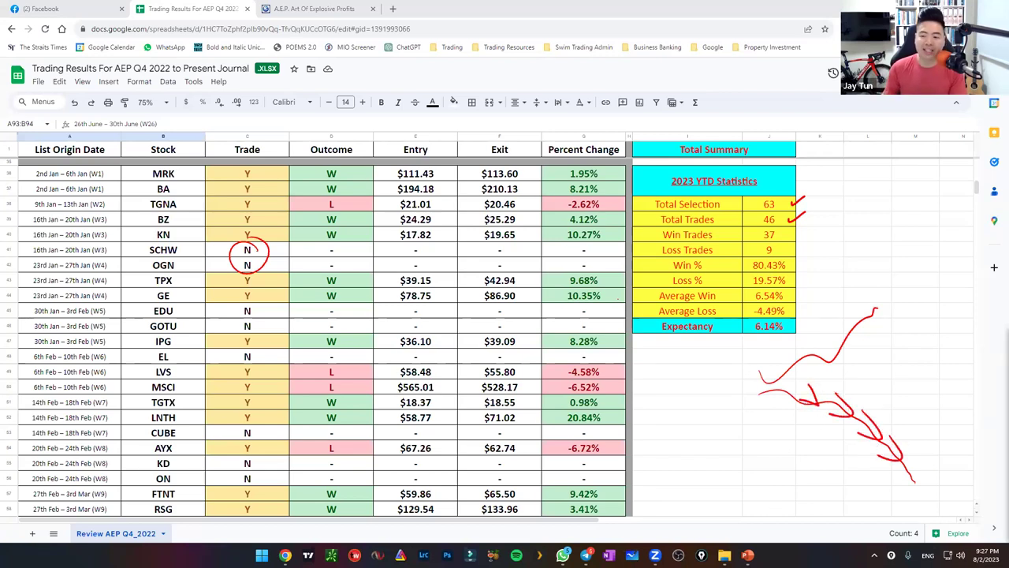
mouse_move(822, 404)
left_mouse_down()
mouse_move(828, 429)
mouse_move(829, 415)
left_mouse_up()
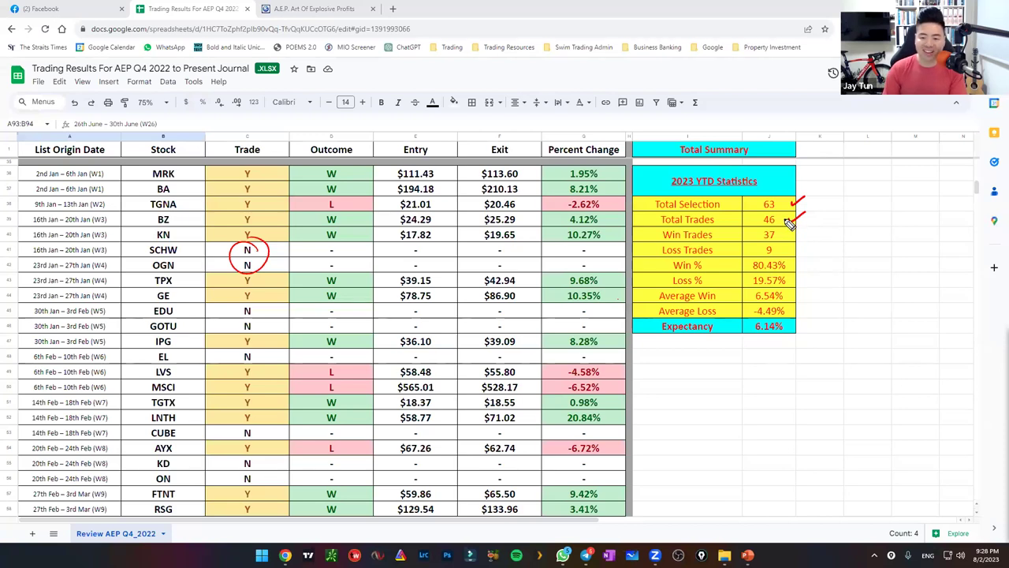
Circle the Win Trades and Loss Trades values and the year 2023 in the statistics, and clear all annotations
mouse_move(781, 229)
left_mouse_down()
mouse_move(760, 251)
mouse_move(779, 255)
left_mouse_up()
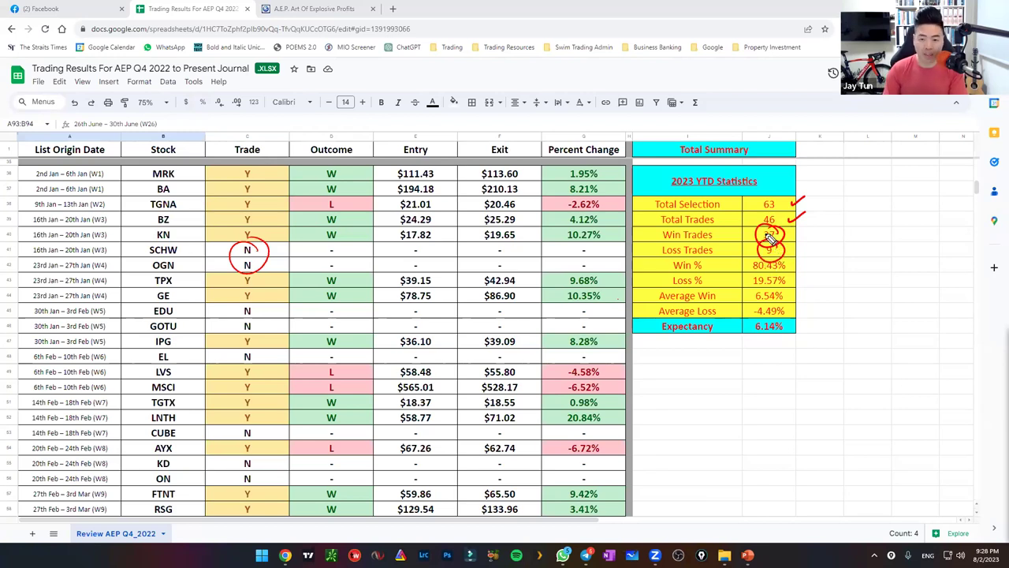
left_click_drag(684, 175, 701, 197)
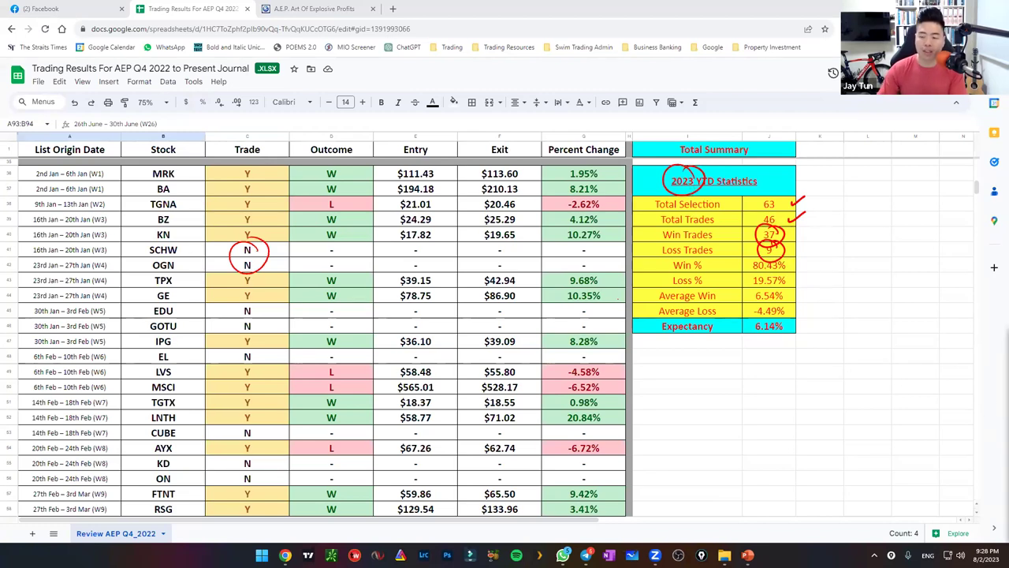
key("Escape")
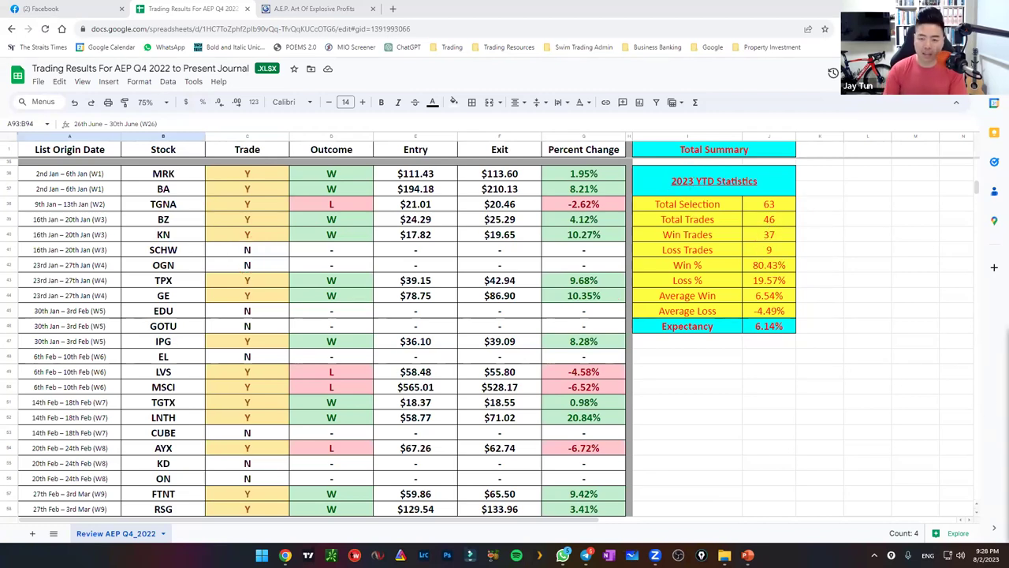
Circle the Win % value in the 2023 YTD Statistics and undo the extra strokes drawn beside it
mouse_move(779, 265)
left_mouse_down()
mouse_move(749, 263)
mouse_move(769, 280)
left_mouse_up()
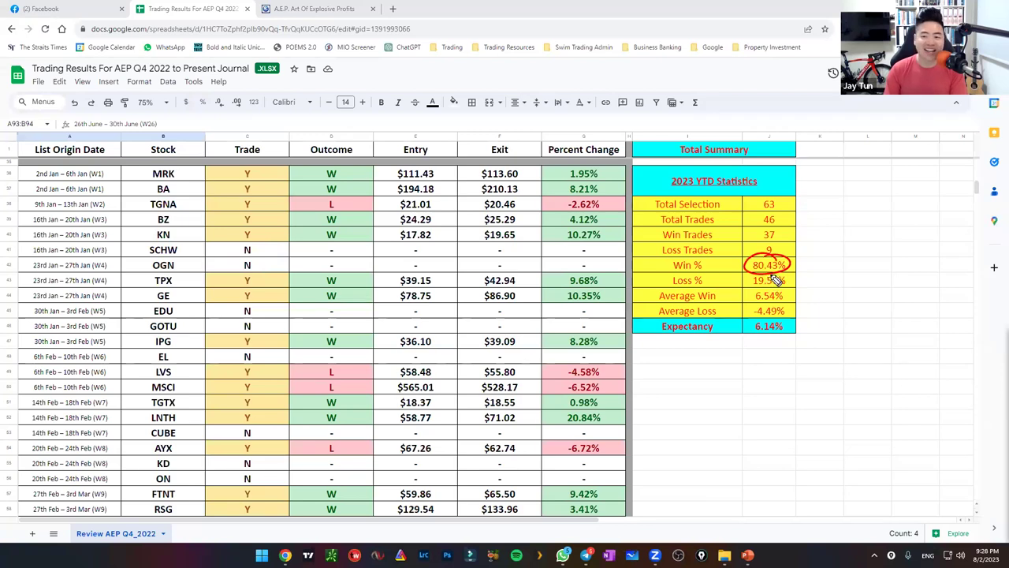
mouse_move(820, 261)
left_mouse_down()
mouse_move(843, 270)
mouse_move(820, 265)
left_mouse_up()
key("ctrl+z")
key("ctrl+z")
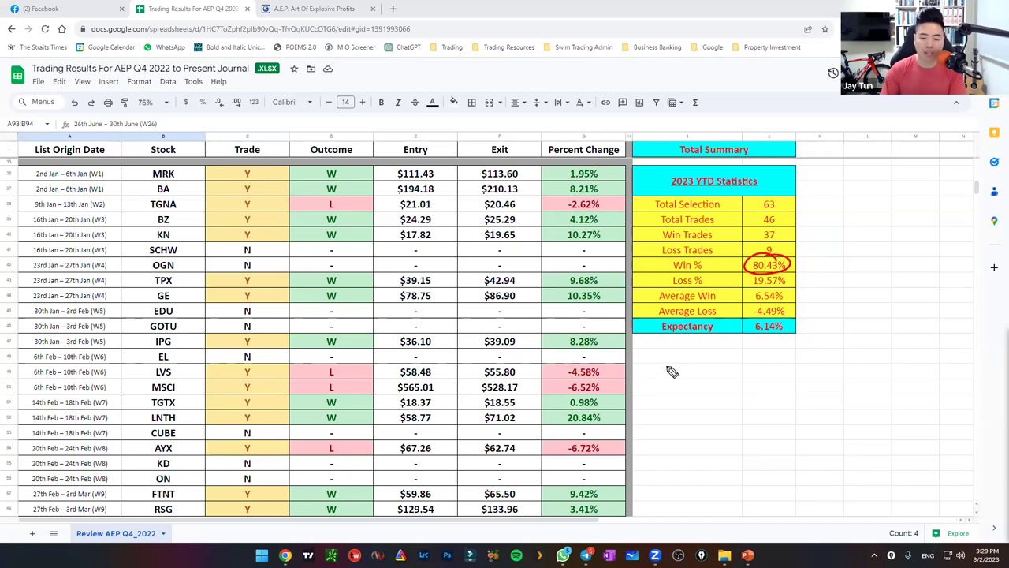
Handwrite "win bigger" and "loss small" in red below the 2023 YTD Statistics, undoing the surplus stroke
mouse_move(666, 361)
left_mouse_down()
mouse_move(686, 377)
mouse_move(729, 383)
left_mouse_up()
mouse_move(735, 377)
left_mouse_down()
mouse_move(756, 393)
mouse_move(785, 377)
left_mouse_up()
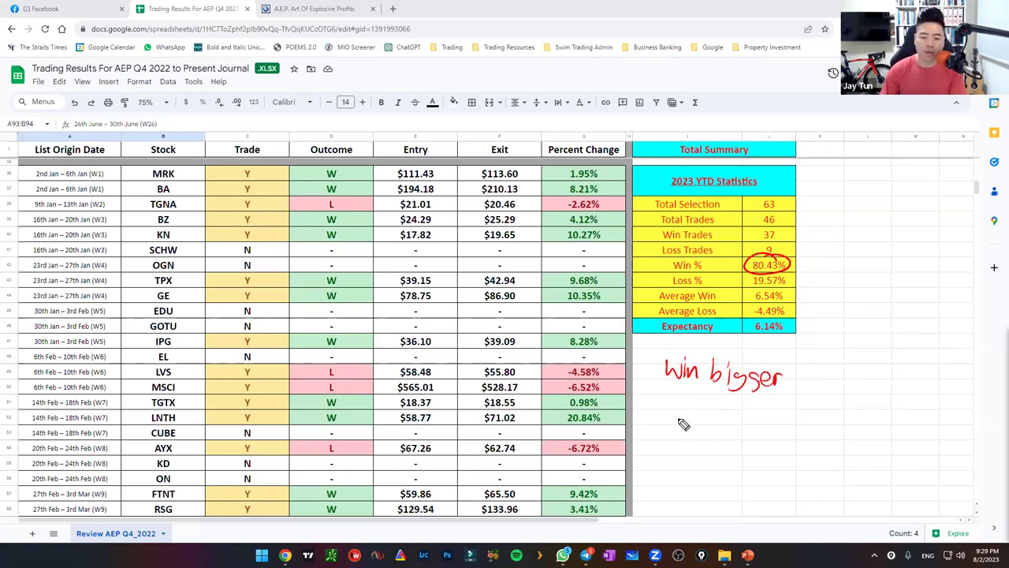
left_click_drag(667, 405, 663, 429)
mouse_move(683, 416)
left_mouse_down()
mouse_move(690, 429)
mouse_move(768, 429)
left_mouse_up()
left_click_drag(771, 408, 772, 431)
left_click_drag(775, 408, 771, 444)
key("ctrl+z")
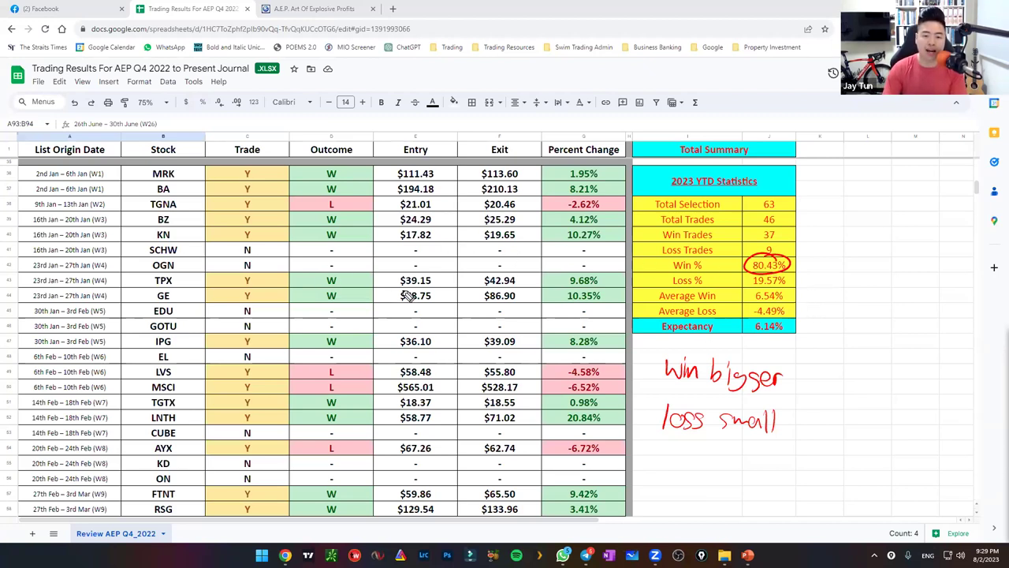
Draw a large tick across the trade rows, undo it, and handwrite "<3 weeks" beside the "win bigger" note
left_click_drag(320, 310, 498, 241)
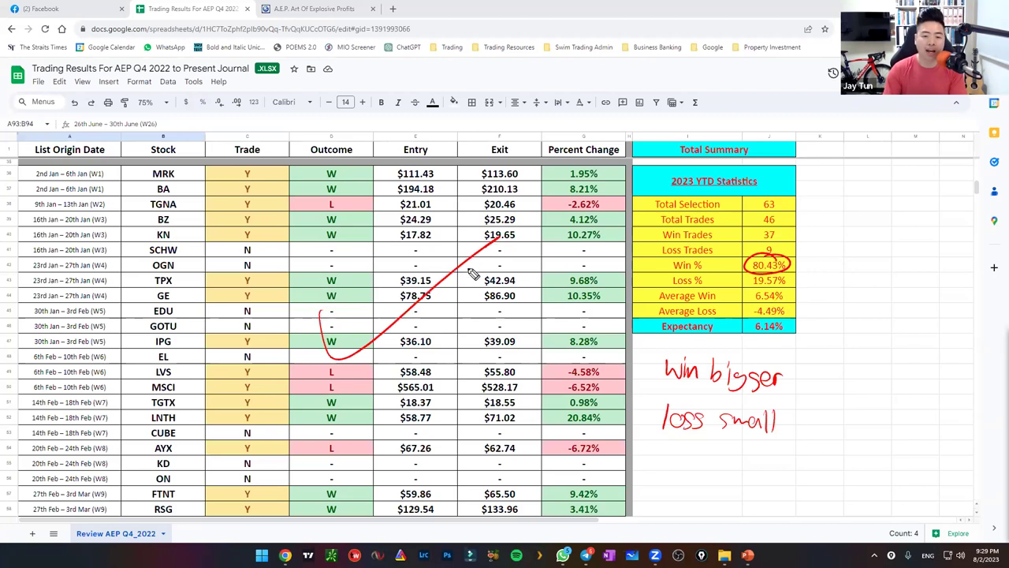
key("ctrl+z")
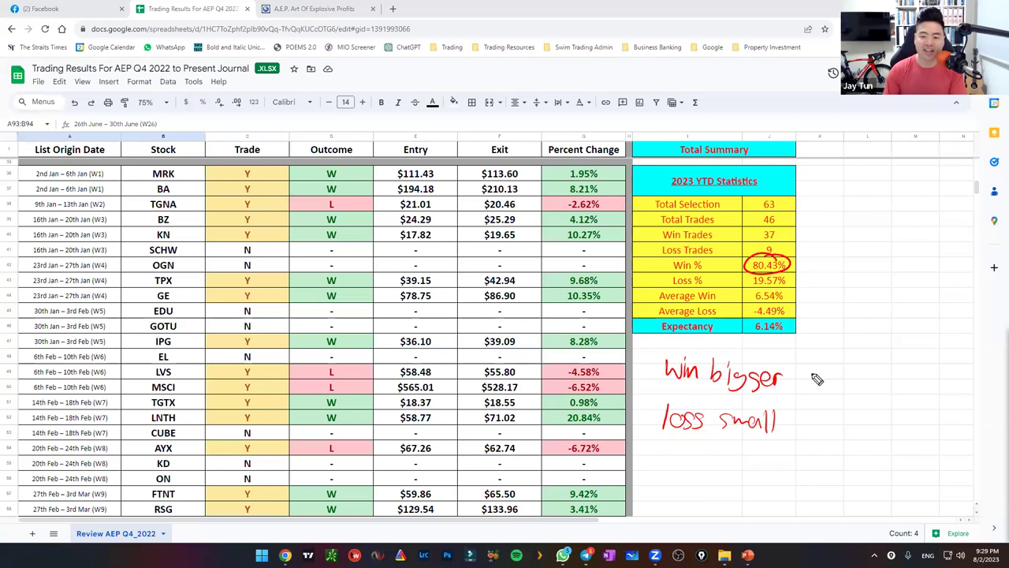
mouse_move(899, 343)
left_mouse_down()
mouse_move(902, 373)
mouse_move(976, 366)
mouse_move(979, 375)
mouse_move(959, 376)
left_mouse_up()
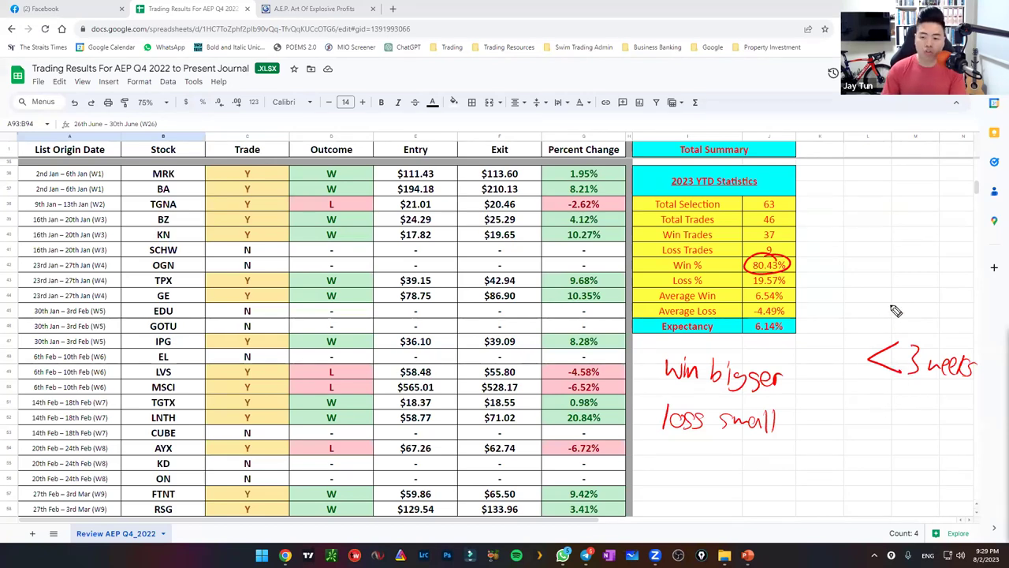
Handwrite "3 days" above "<3 weeks", box both notes, and remove the large circles drawn over the trade rows
mouse_move(889, 294)
left_mouse_down()
mouse_move(889, 316)
mouse_move(930, 299)
mouse_move(942, 320)
mouse_move(960, 316)
left_mouse_up()
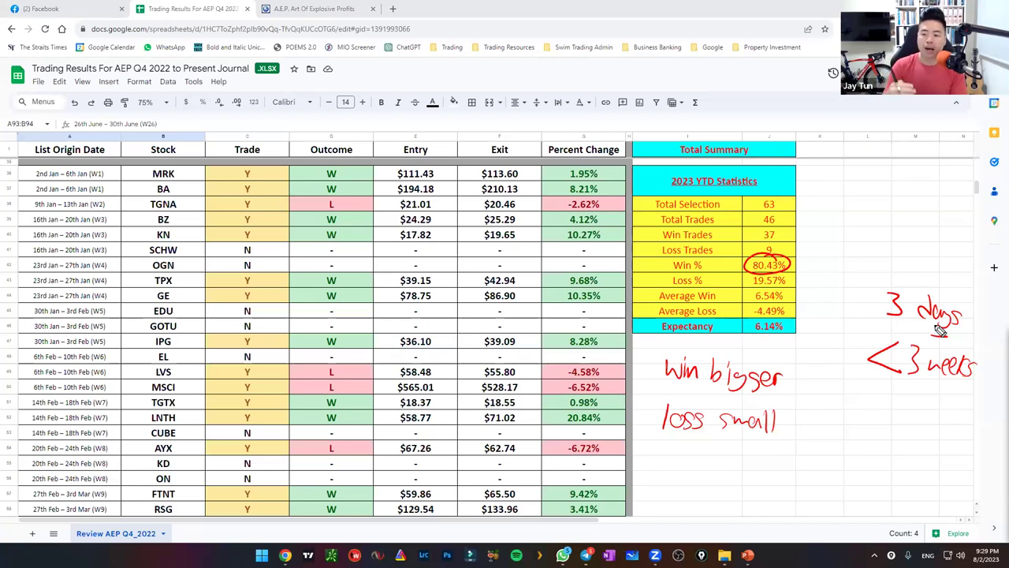
mouse_move(236, 193)
left_mouse_down()
mouse_move(347, 233)
mouse_move(237, 225)
left_mouse_up()
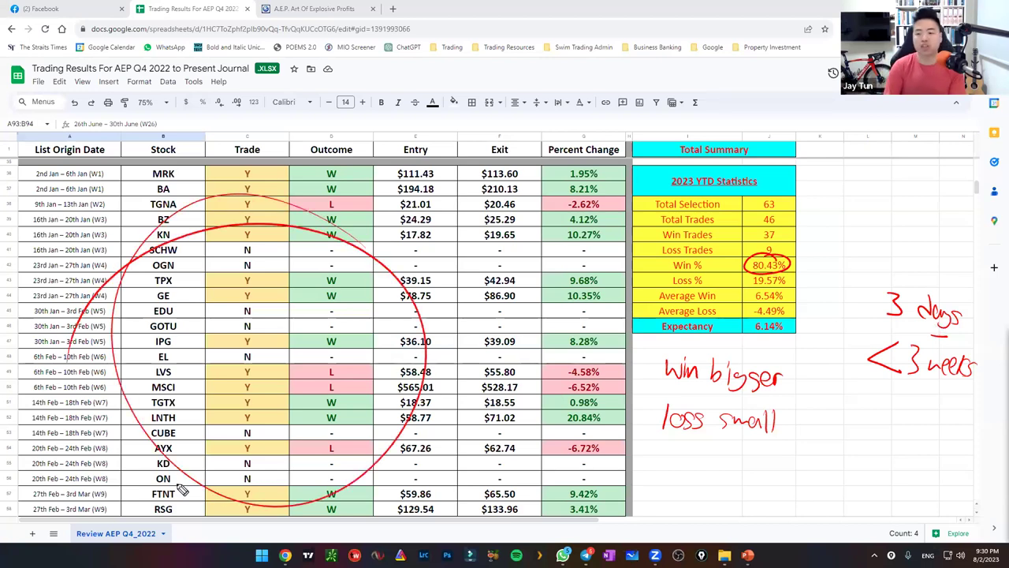
mouse_move(848, 390)
left_mouse_down()
mouse_move(999, 281)
mouse_move(1000, 408)
left_mouse_up()
left_click_drag(839, 411, 982, 408)
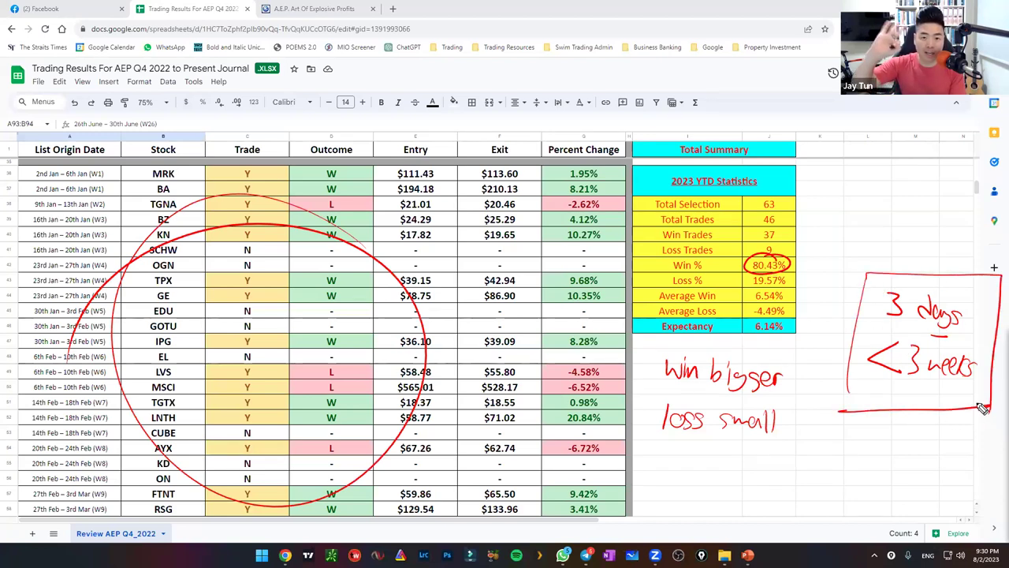
left_click(368, 270)
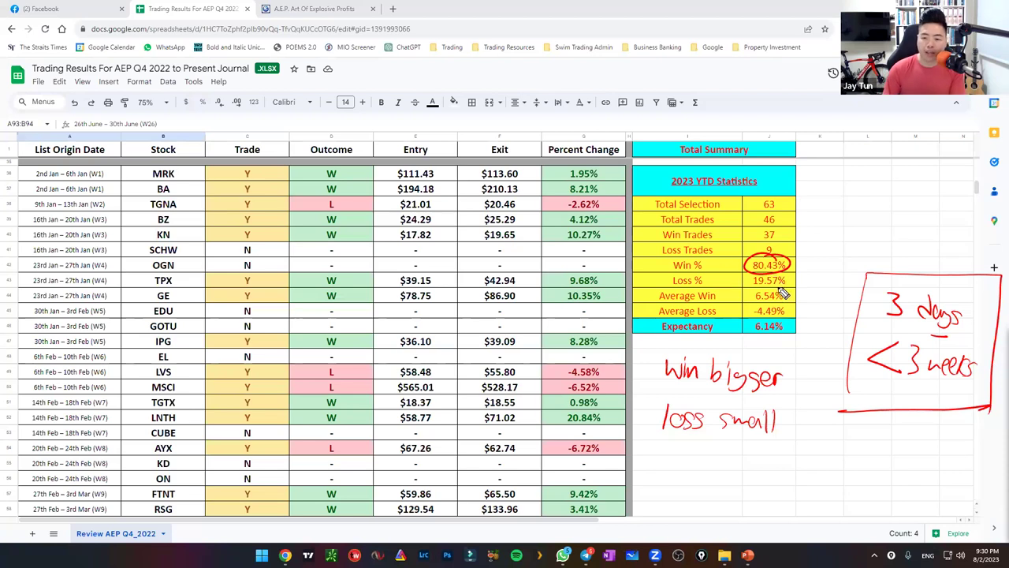
Circle the Average Win value, draw a downward arrow beside the MRK and BA rows, and undo the circle around TPX's entry price
left_click_drag(786, 295, 785, 292)
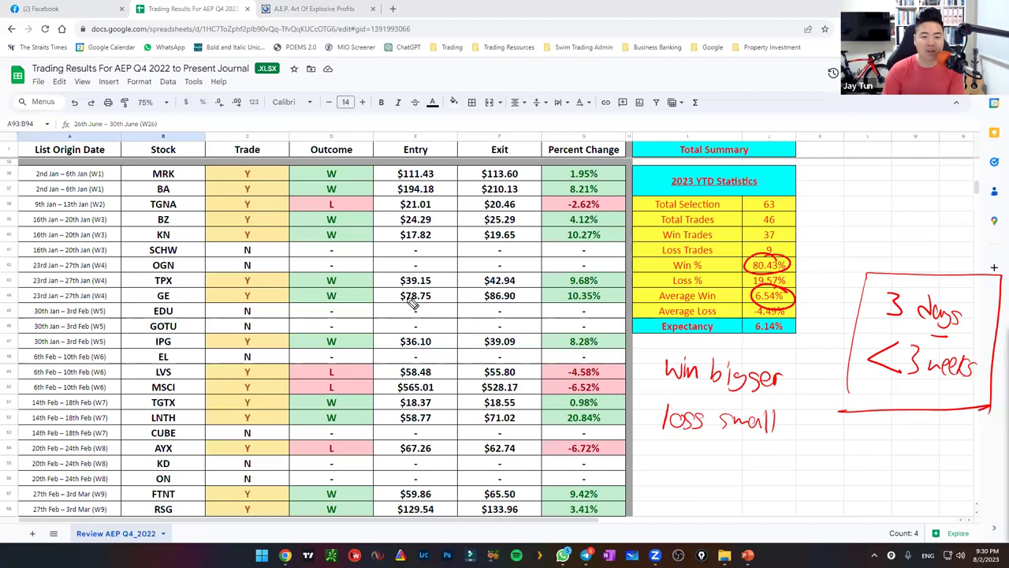
mouse_move(198, 119)
left_mouse_down()
mouse_move(199, 169)
mouse_move(205, 154)
left_mouse_up()
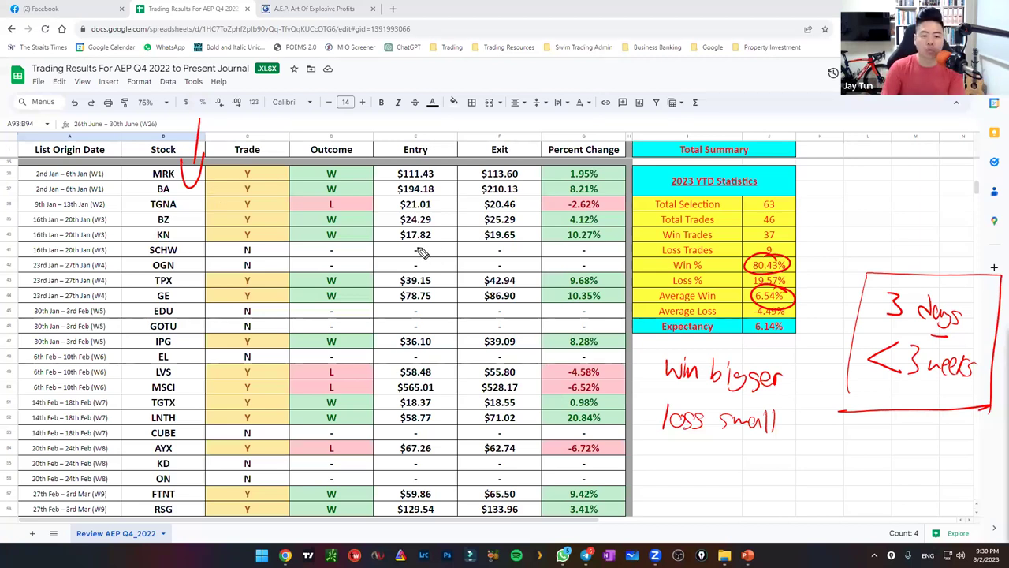
left_click_drag(432, 285, 451, 287)
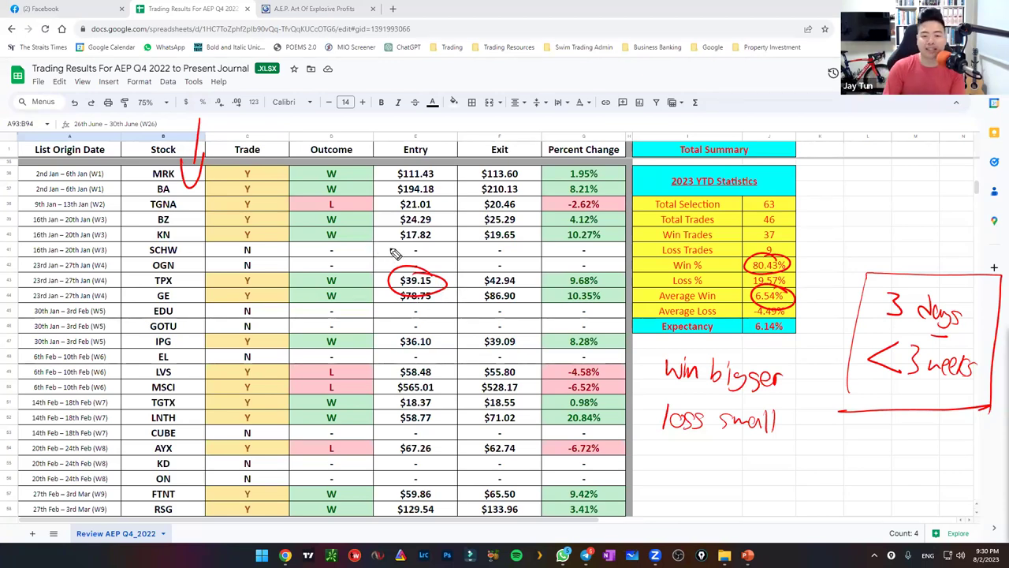
key("ctrl+z")
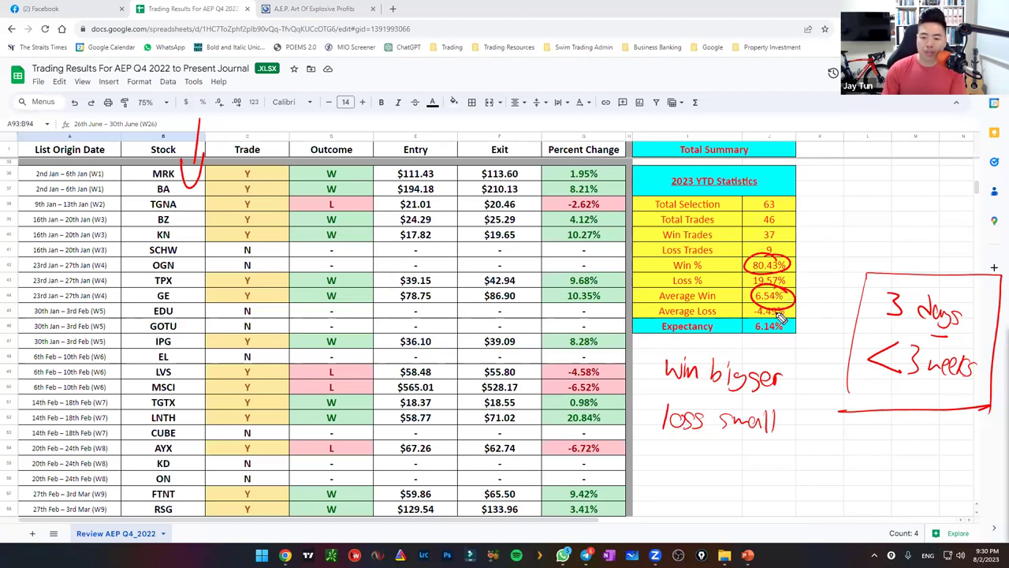
Replace the Average Win circle with ticks beside Average Win and Average Loss, and clear all annotations
mouse_move(770, 303)
left_mouse_down()
mouse_move(780, 319)
mouse_move(781, 299)
mouse_move(808, 288)
mouse_move(806, 307)
left_mouse_up()
key("ctrl+z")
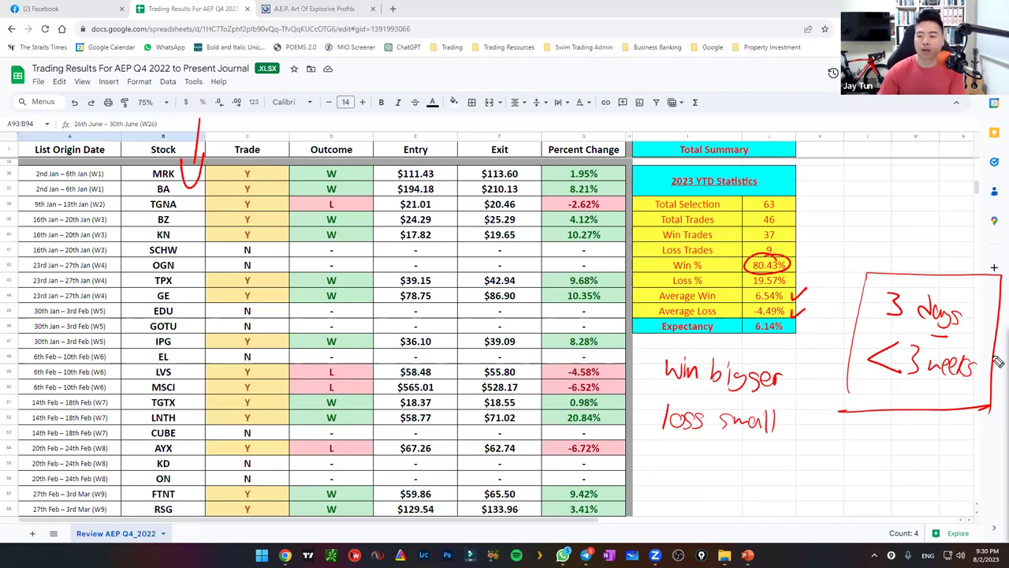
key("Escape")
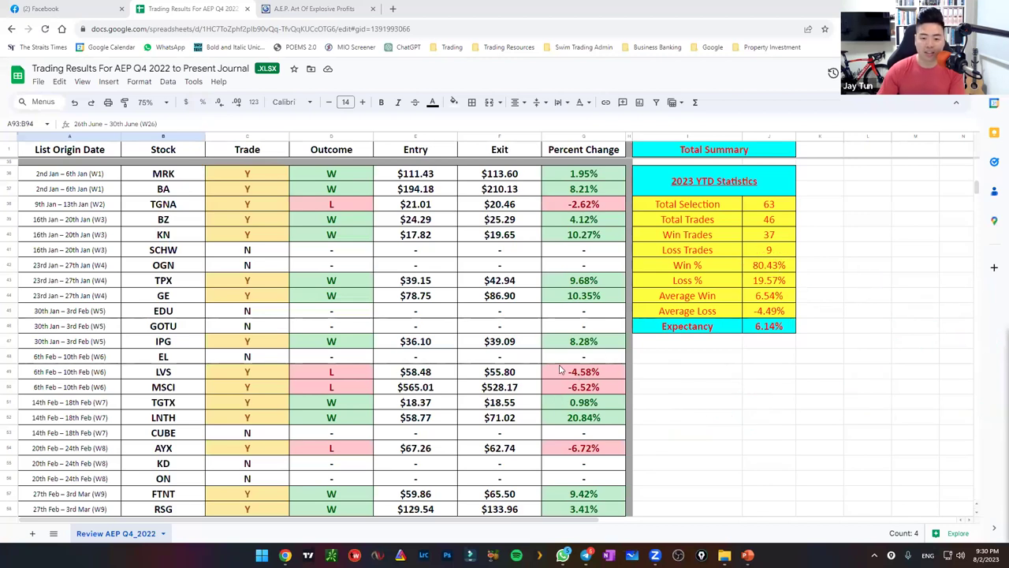
Review the journal's trades after February, highlighting the percent changes from ED to AMD in G77:G87
scroll(560, 365, "down", 6)
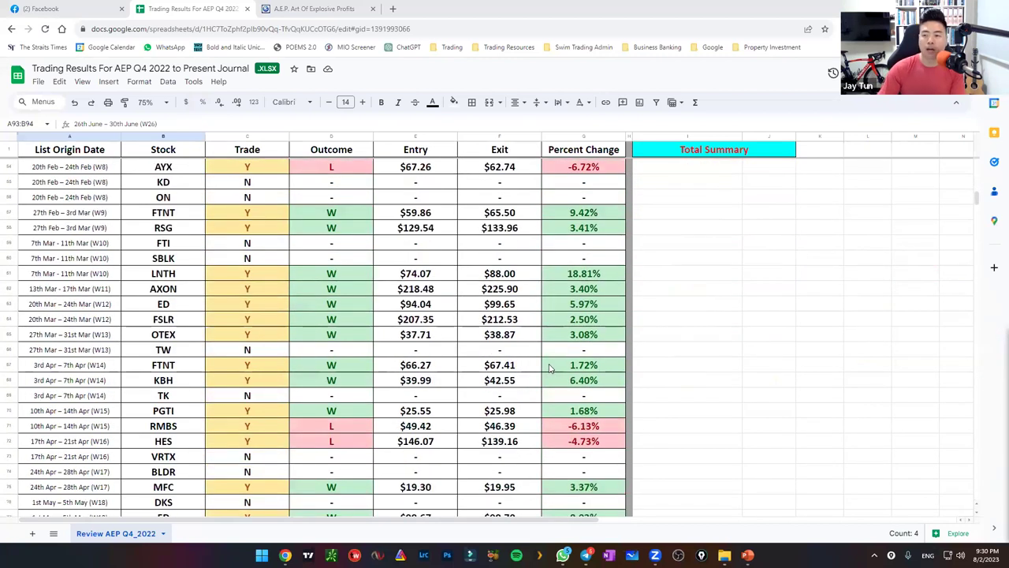
scroll(521, 344, "down", 7)
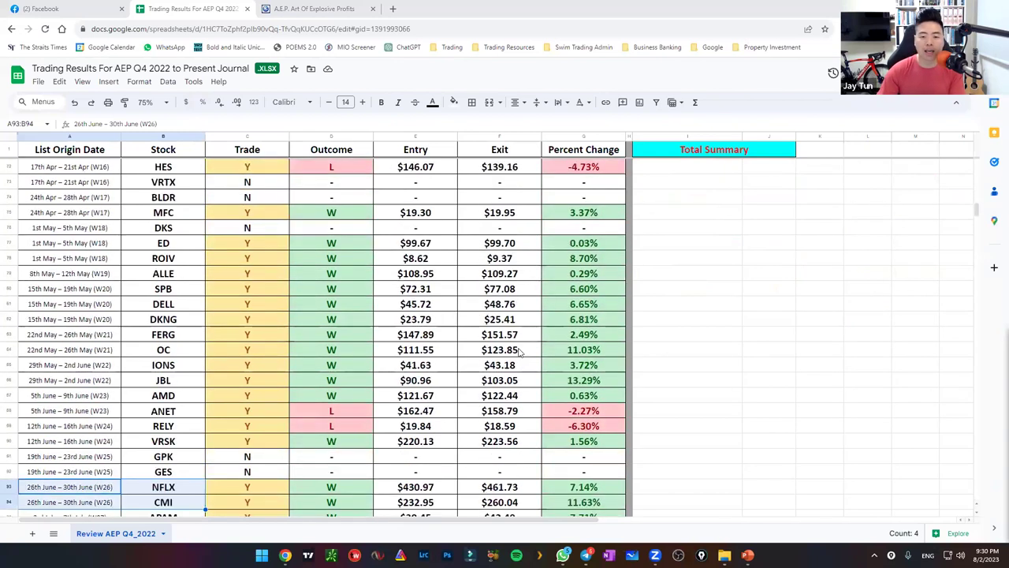
left_click_drag(590, 198, 564, 350)
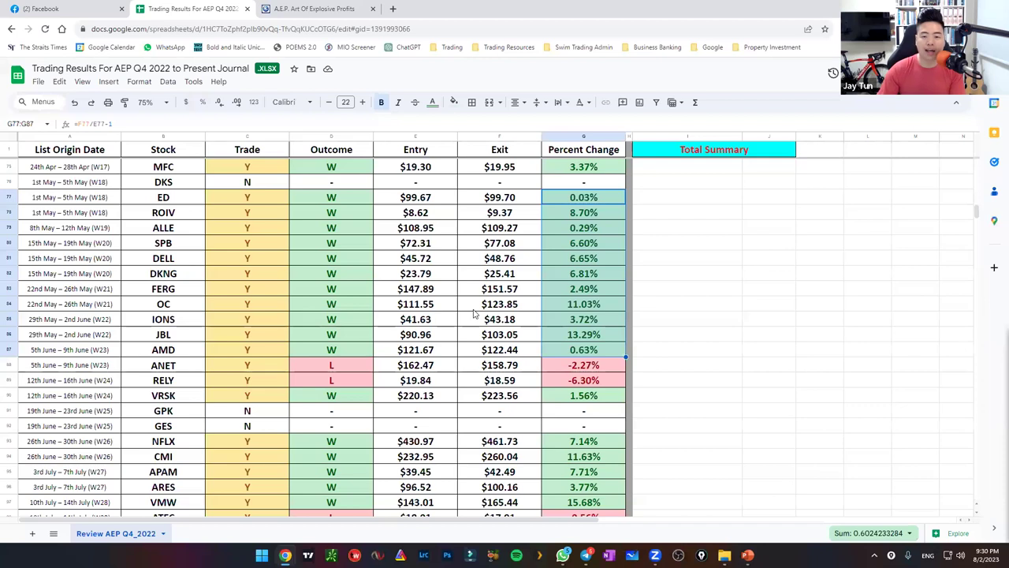
scroll(476, 310, "down", 2)
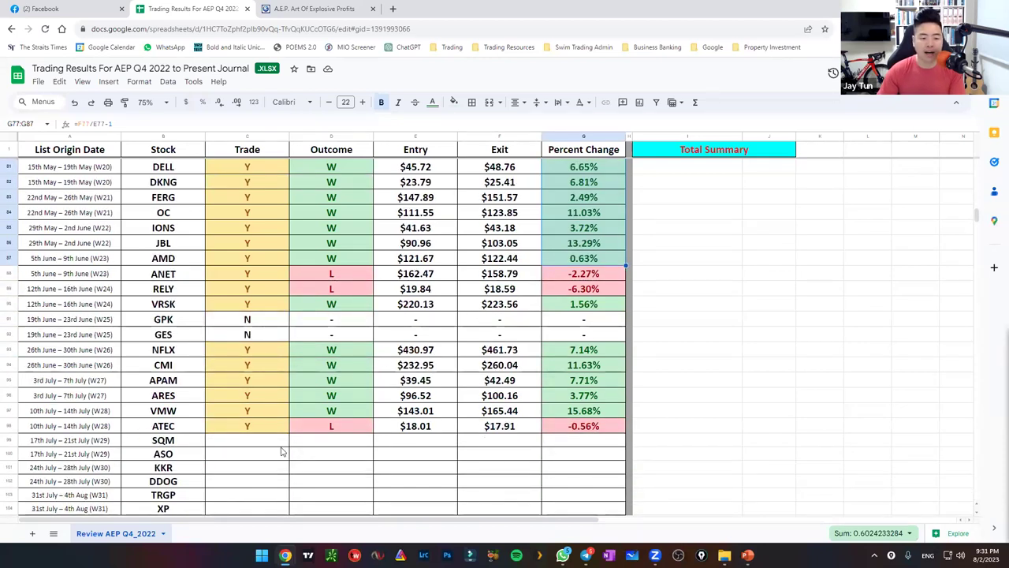
Highlight the blank result cells C99:G104 for SQM to XP, and examine the percent changes of NFLX, CMI and APAM
left_click_drag(260, 447, 588, 508)
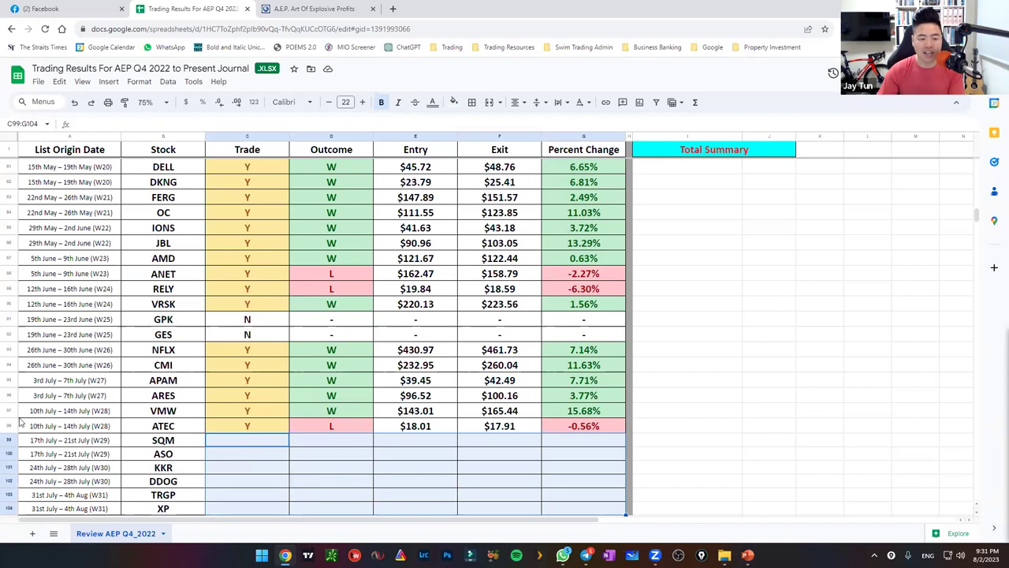
left_click(58, 430)
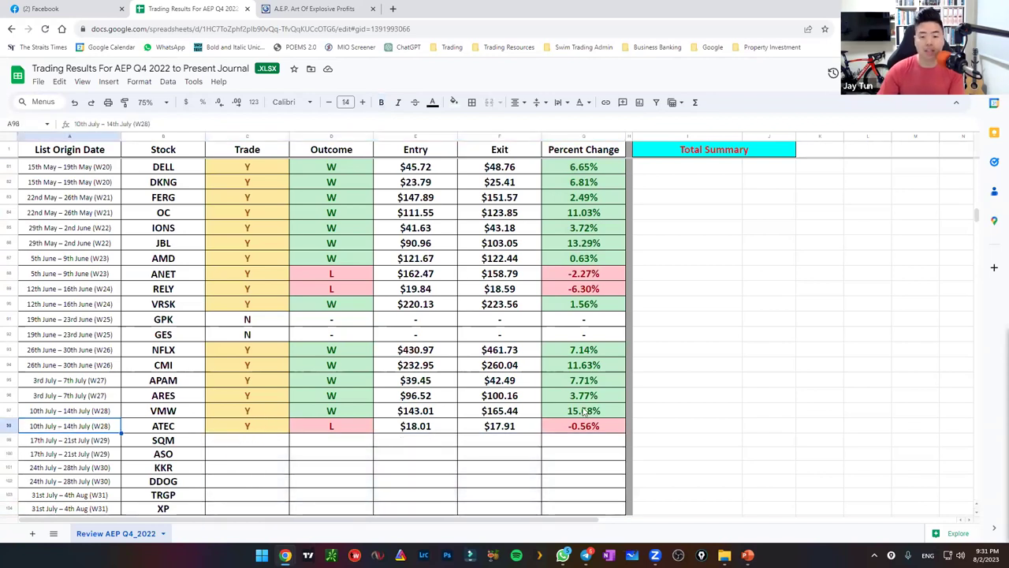
left_click_drag(592, 354, 587, 381)
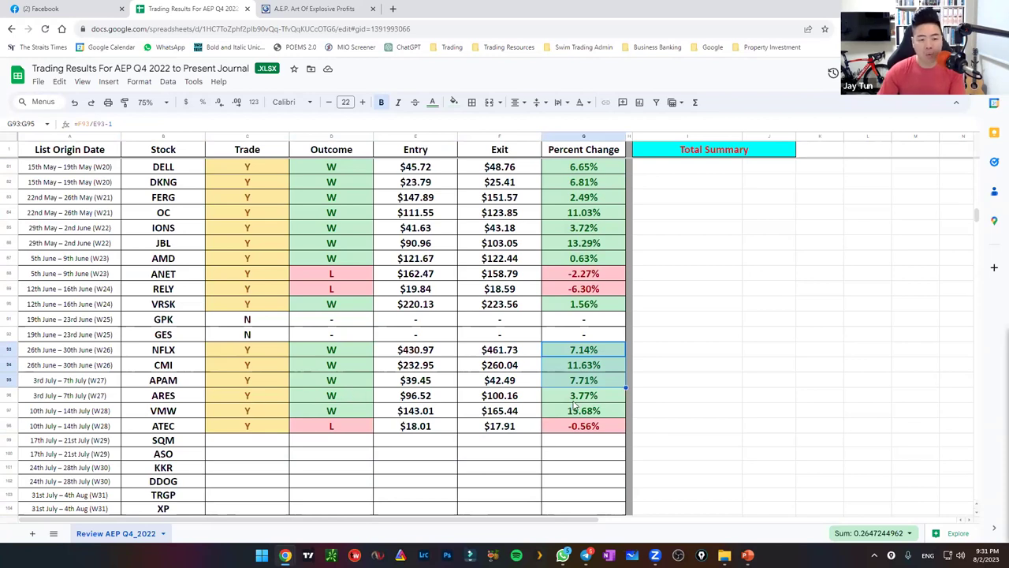
left_click(585, 368)
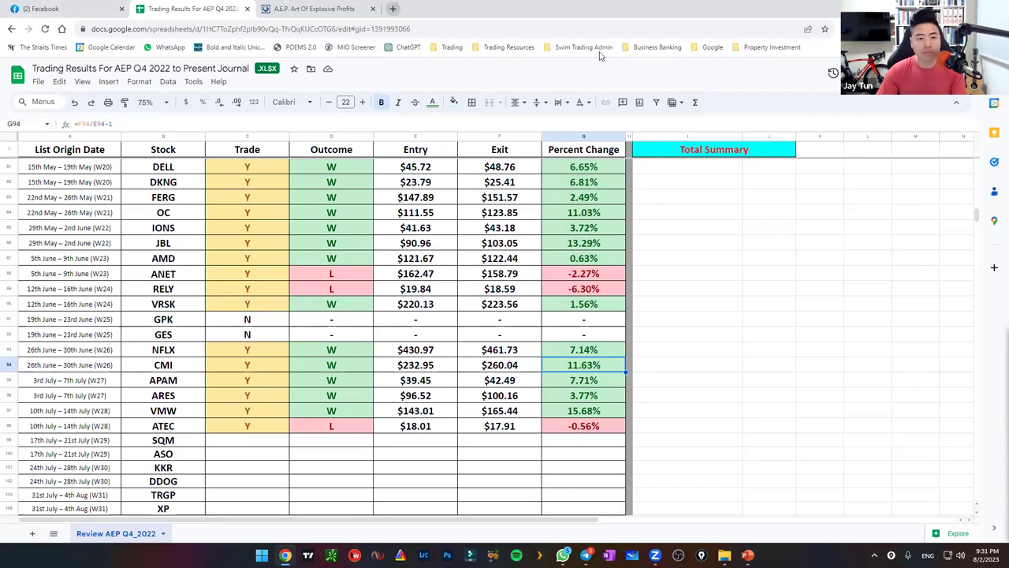
Open a TradingView chart in a new browser tab and load the symbol CMI
left_click_drag(433, 9, 554, 91)
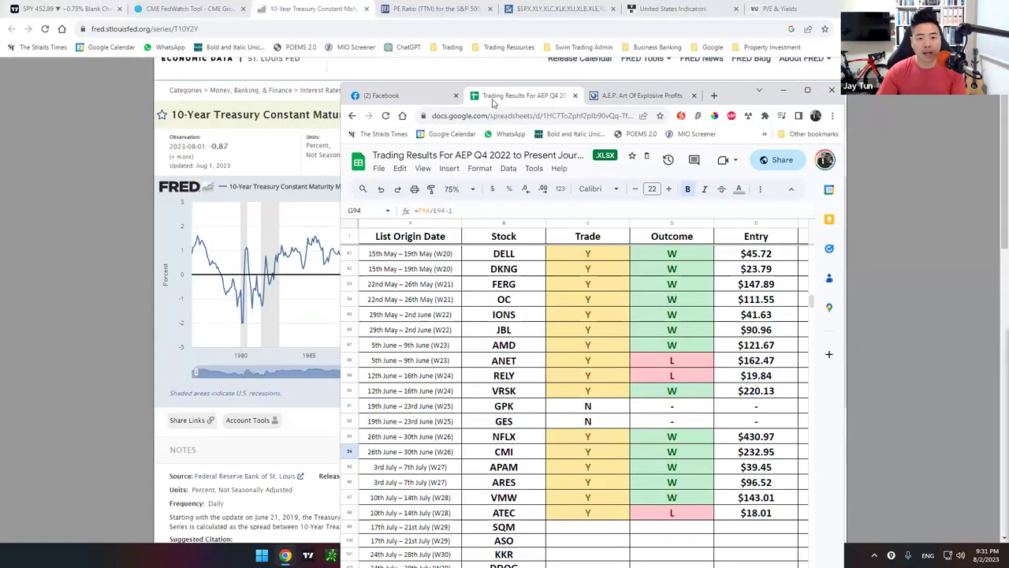
double_click(675, 89)
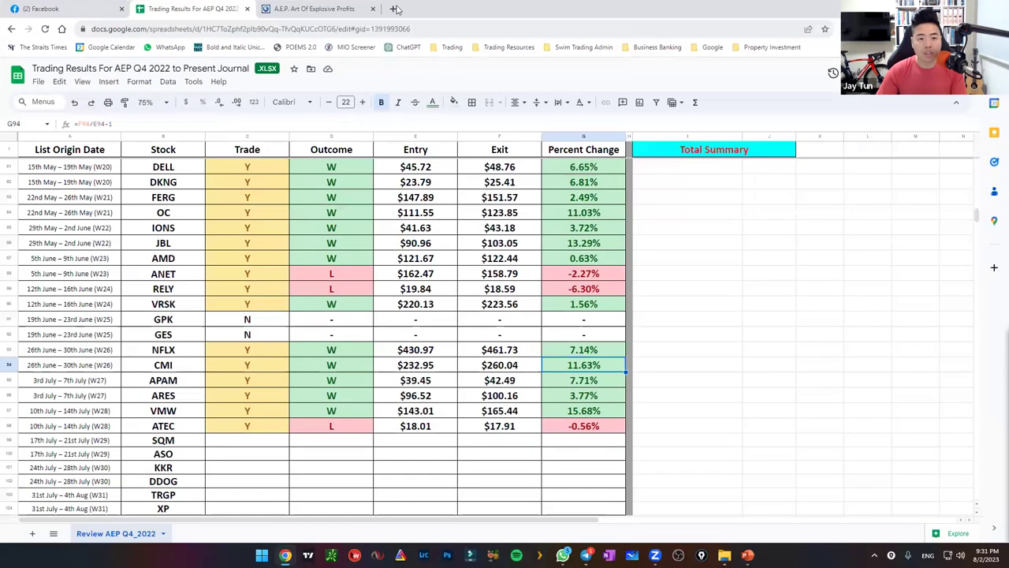
left_click(392, 9)
left_click(385, 260)
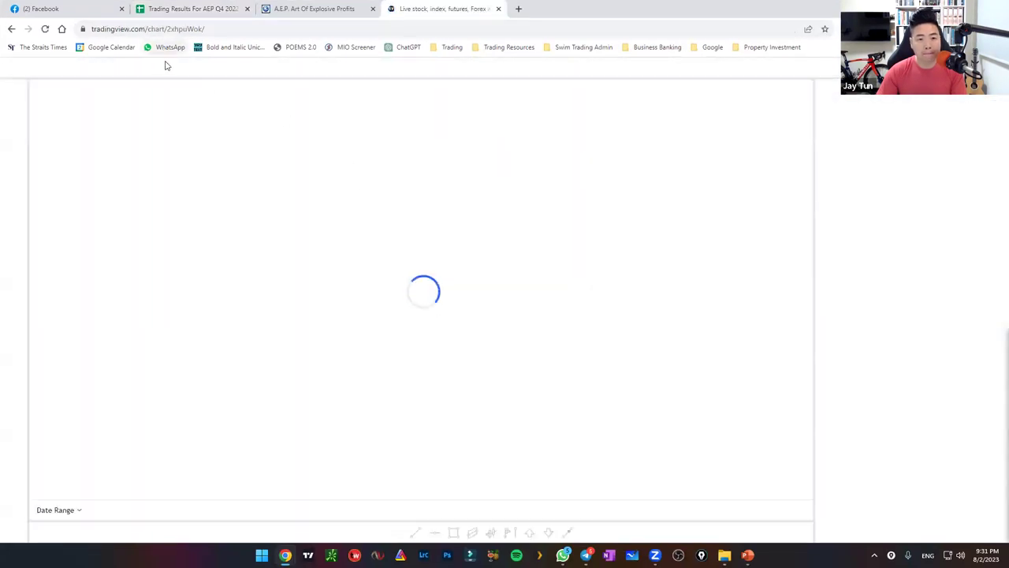
left_click(48, 67)
type("CMI")
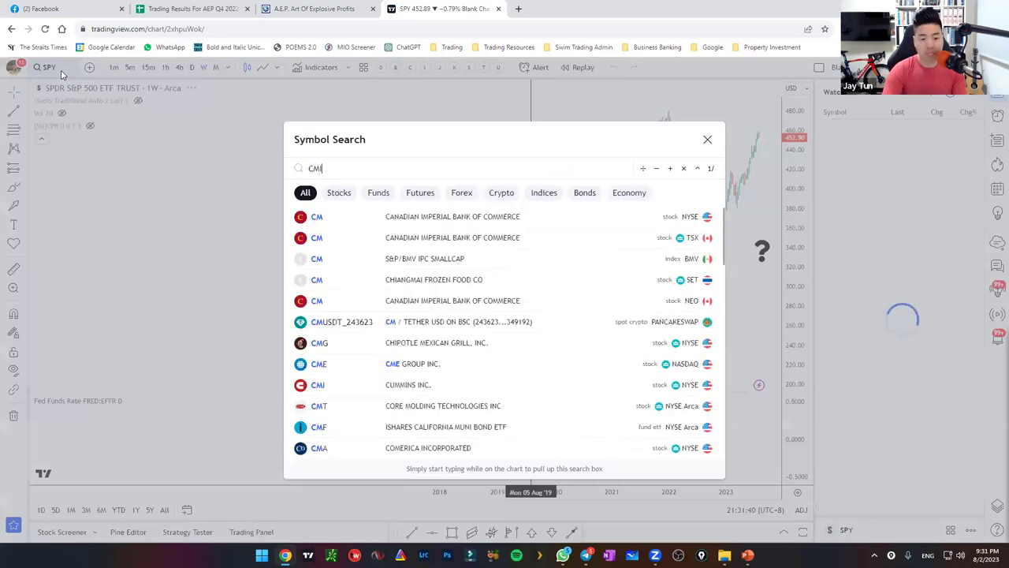
key("Return")
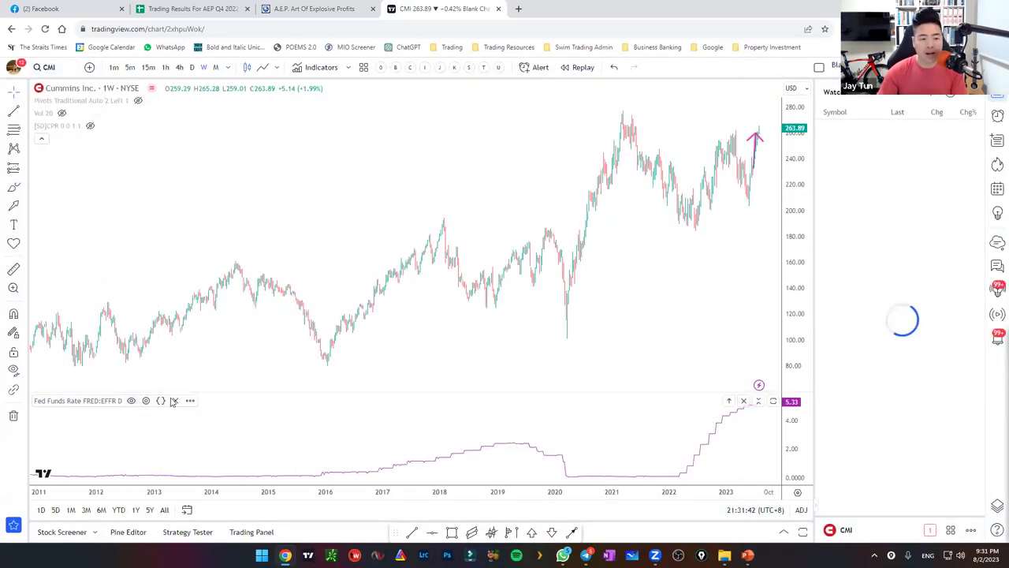
Remove the Fed Funds Rate indicator from the CMI chart and set its timeframe to daily
left_click(170, 402)
scroll(755, 251, "up", 5)
left_click(192, 67)
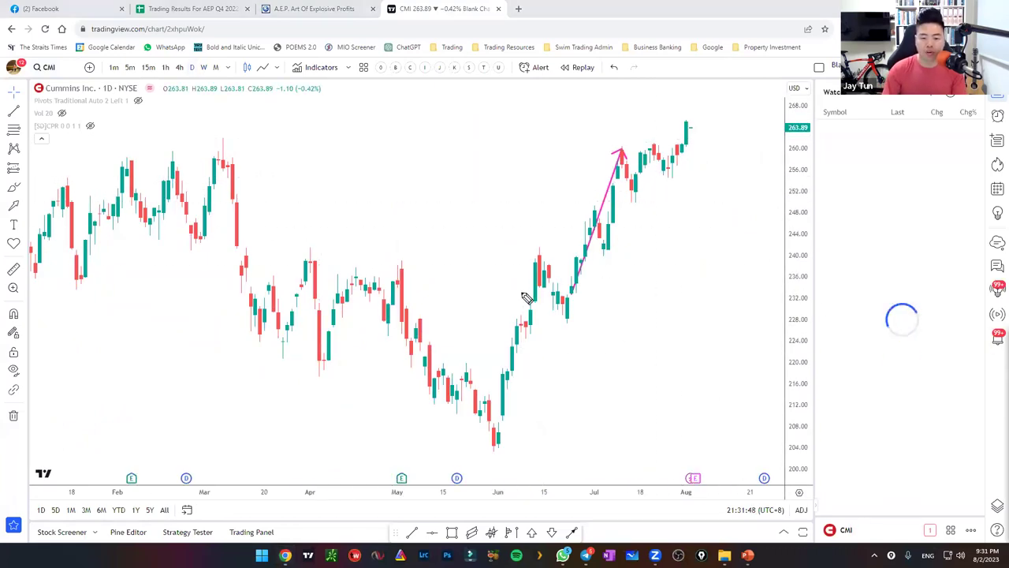
Circle CMI's June pullback, draw an arrow along the rally into July, and undo the circle around the latest candles
mouse_move(547, 285)
left_mouse_down()
mouse_move(582, 284)
mouse_move(628, 167)
mouse_move(613, 166)
left_mouse_up()
mouse_move(688, 140)
left_mouse_down()
mouse_move(671, 158)
mouse_move(682, 156)
mouse_move(688, 120)
left_mouse_up()
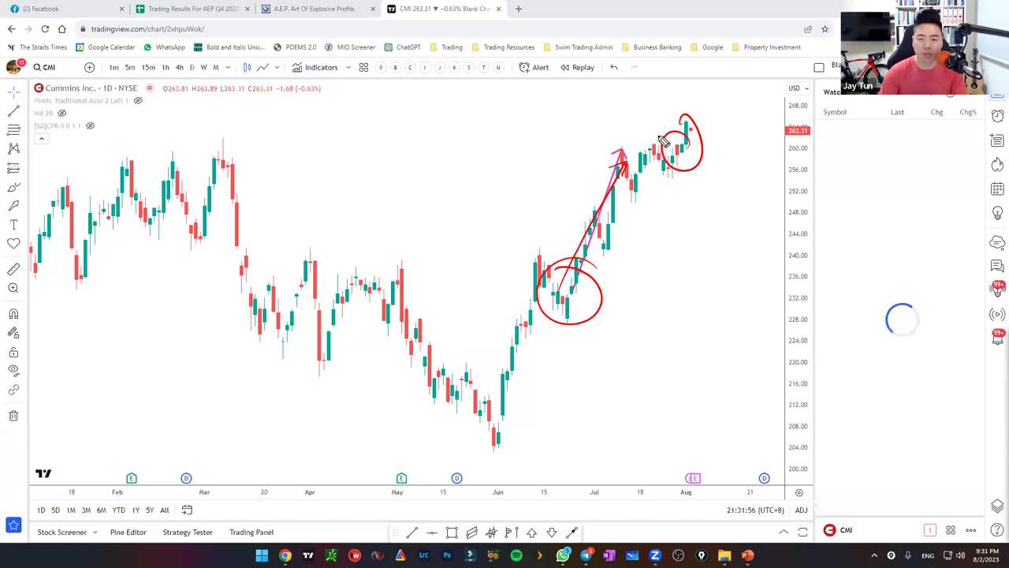
key("ctrl+z")
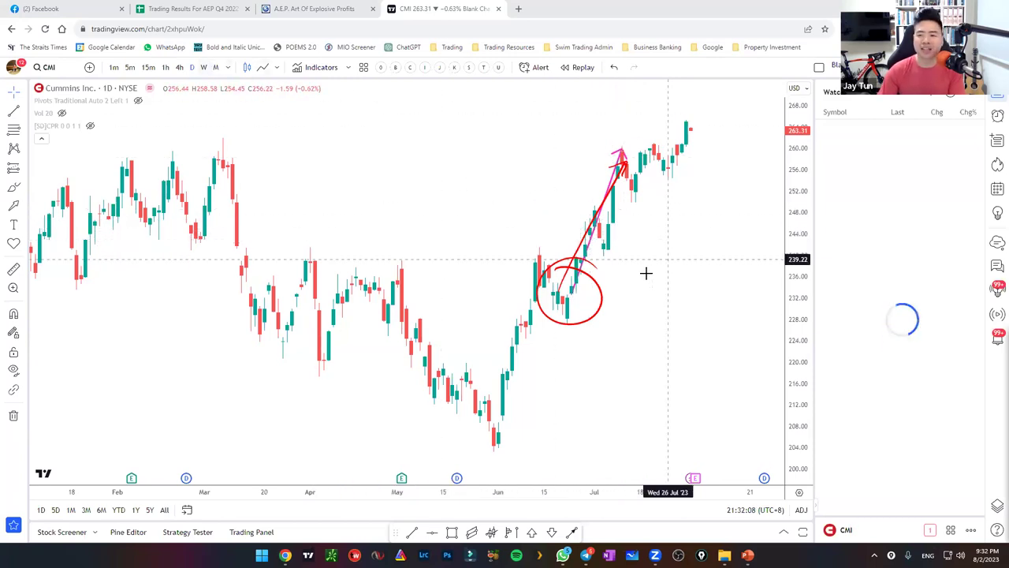
Reload the TradingView chart page and return to the trading results journal
key("F5")
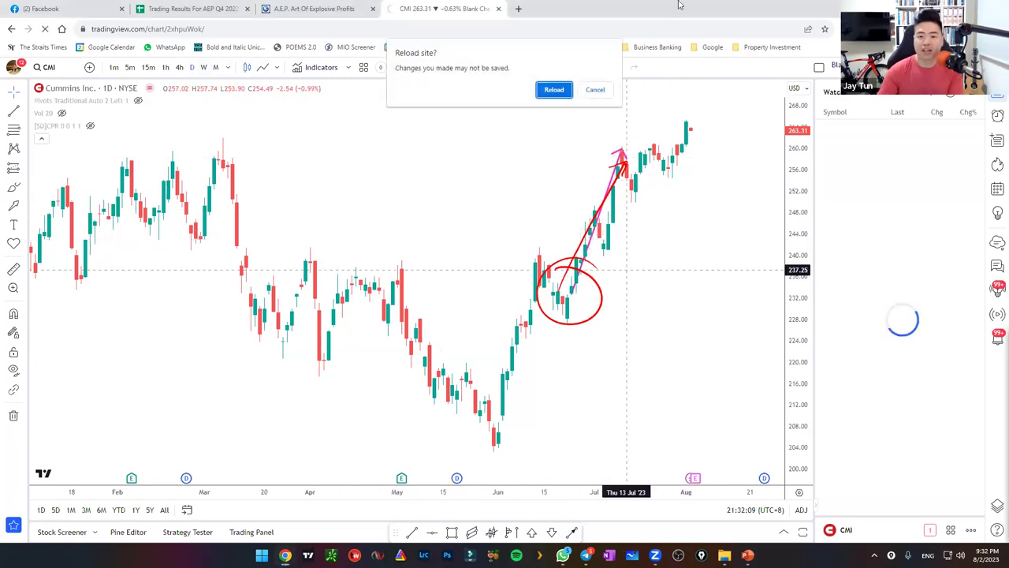
left_click(552, 92)
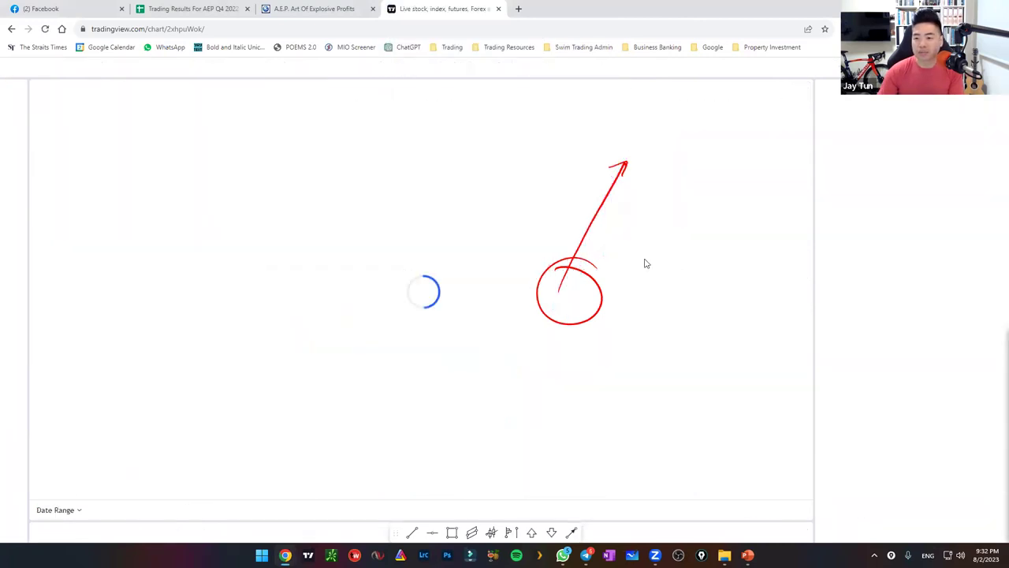
left_click(187, 9)
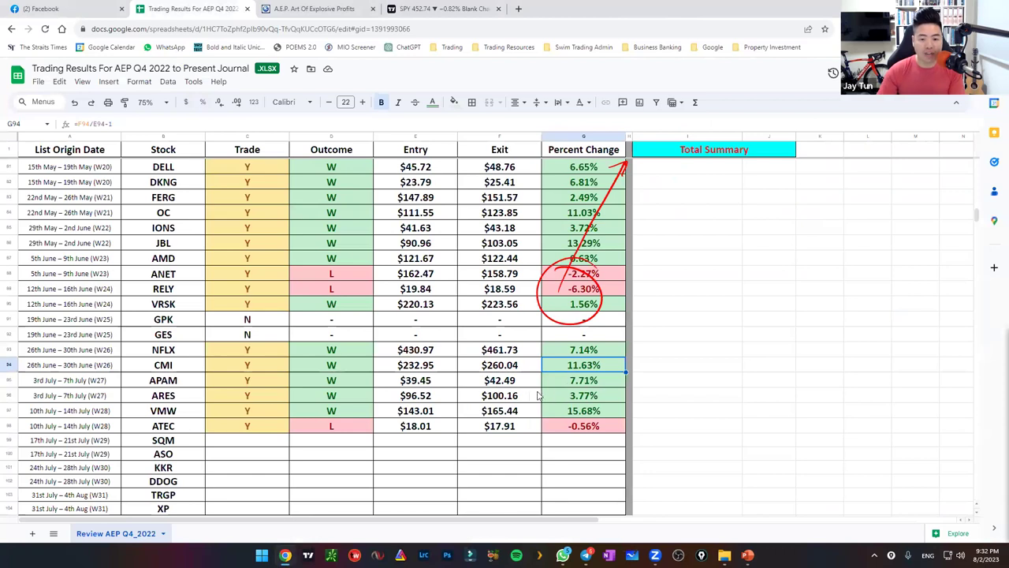
Switch back to the TradingView chart and load the symbol APAM
left_click(81, 10)
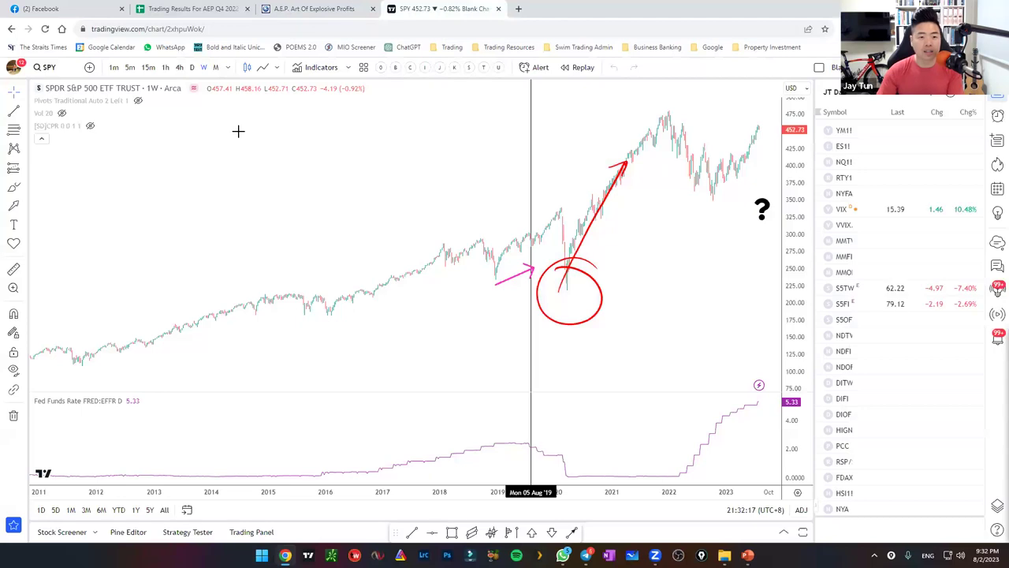
left_click(411, 9)
left_click(52, 69)
type("apam")
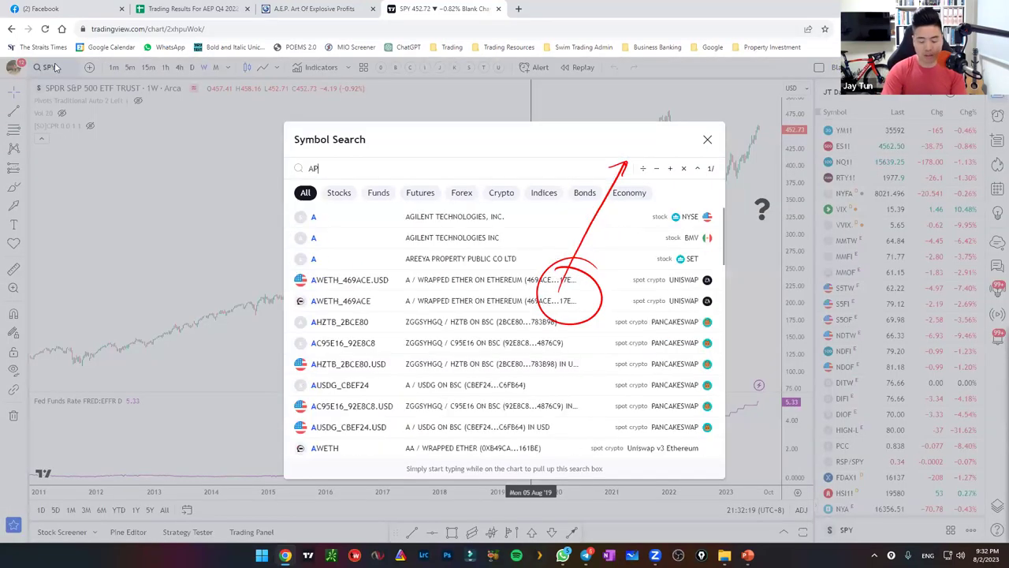
key("Return")
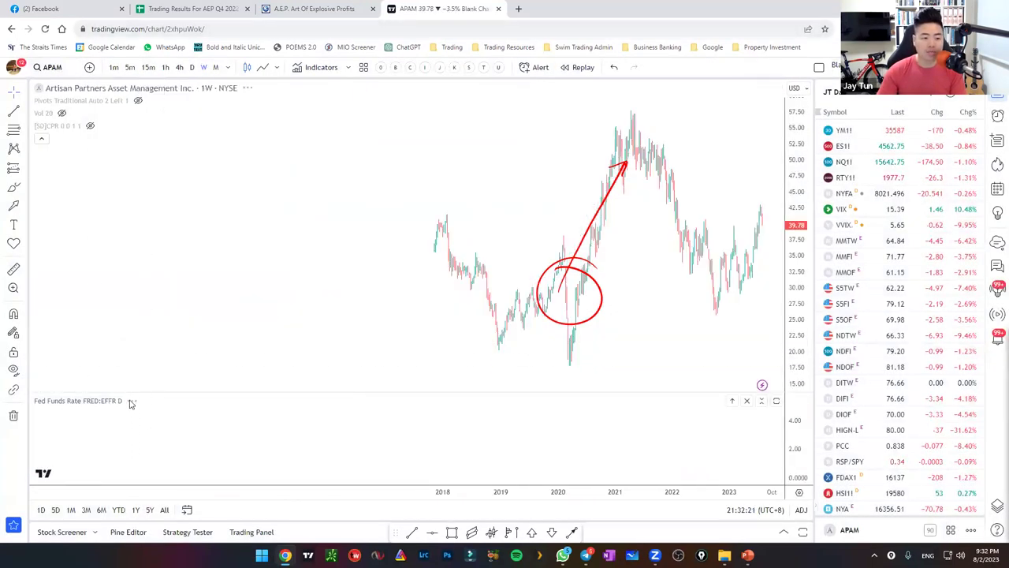
Remove the Fed Funds Rate indicator from the APAM chart, clear the red annotations, and set the timeframe to daily
left_click(176, 400)
scroll(654, 322, "up", 5)
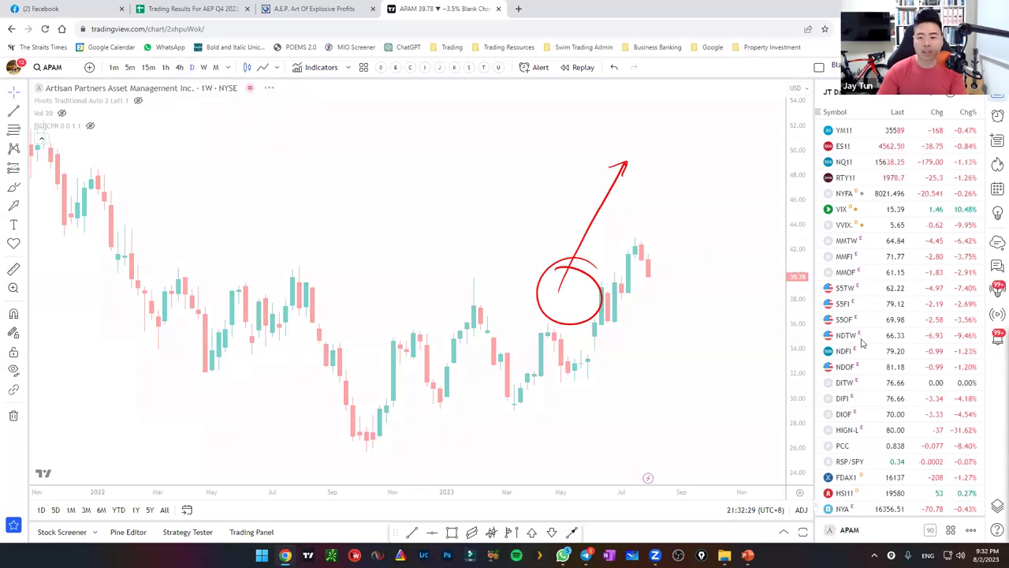
key("Escape")
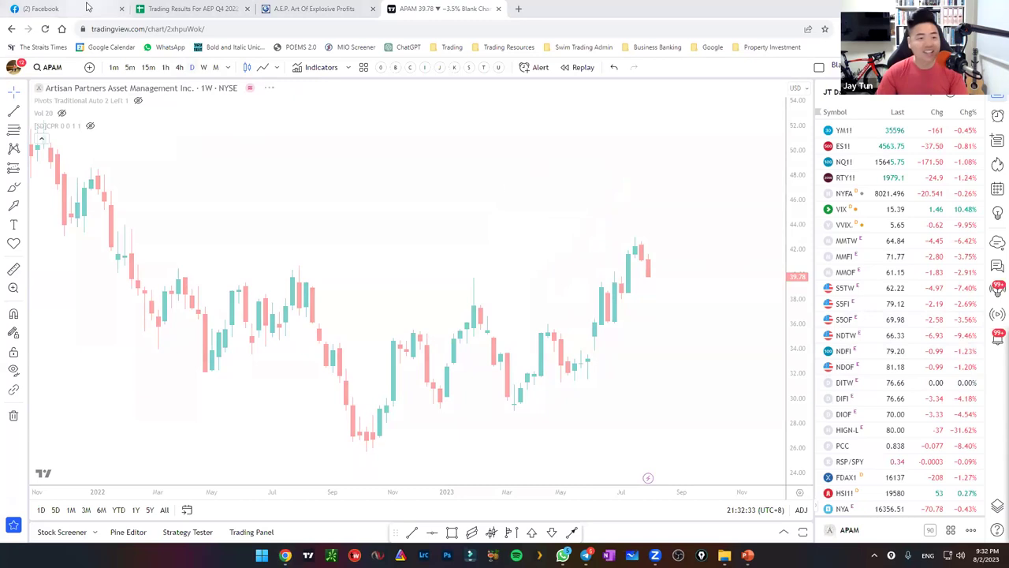
left_click(191, 67)
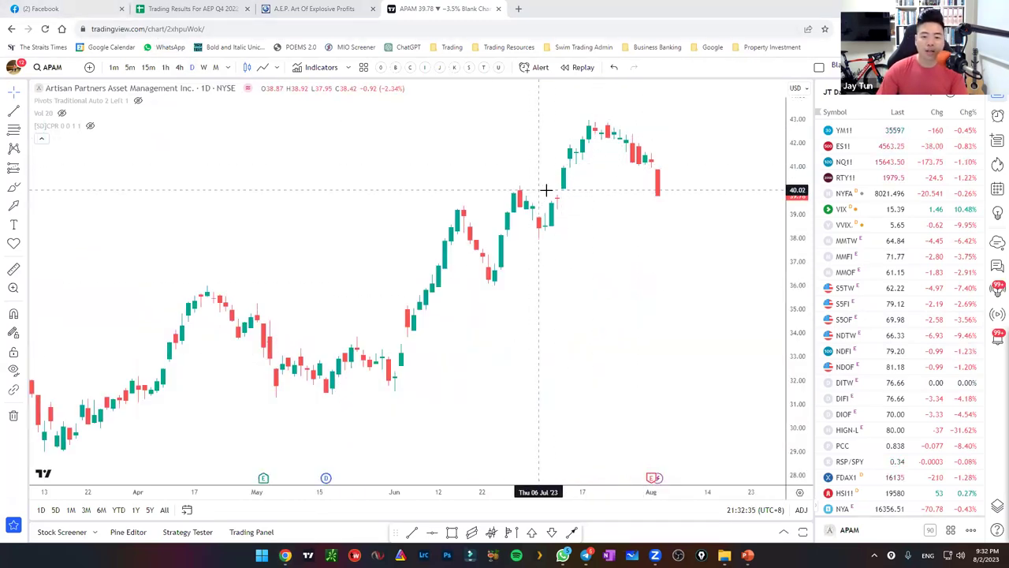
Select APAM's list origin date and stock cells in the trading results journal, and return to the TradingView chart
left_click(71, 9)
left_click(193, 9)
left_click(154, 380)
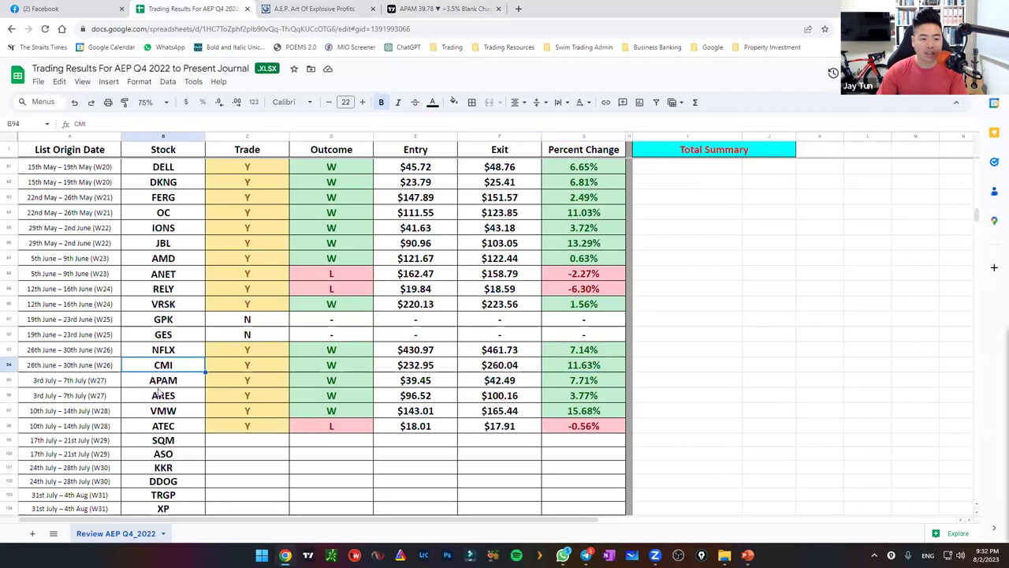
left_click(62, 384)
left_click(134, 383)
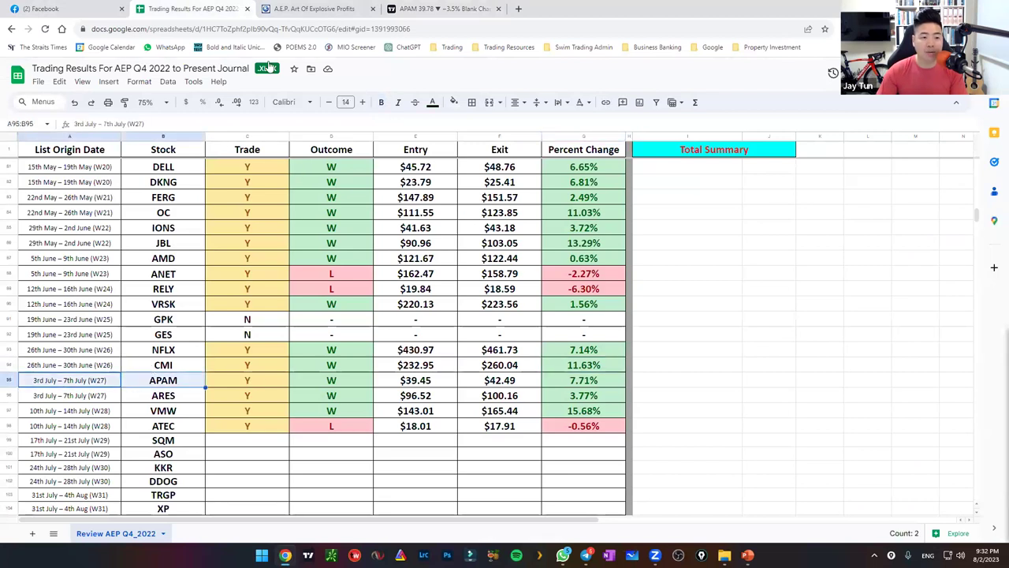
left_click(418, 9)
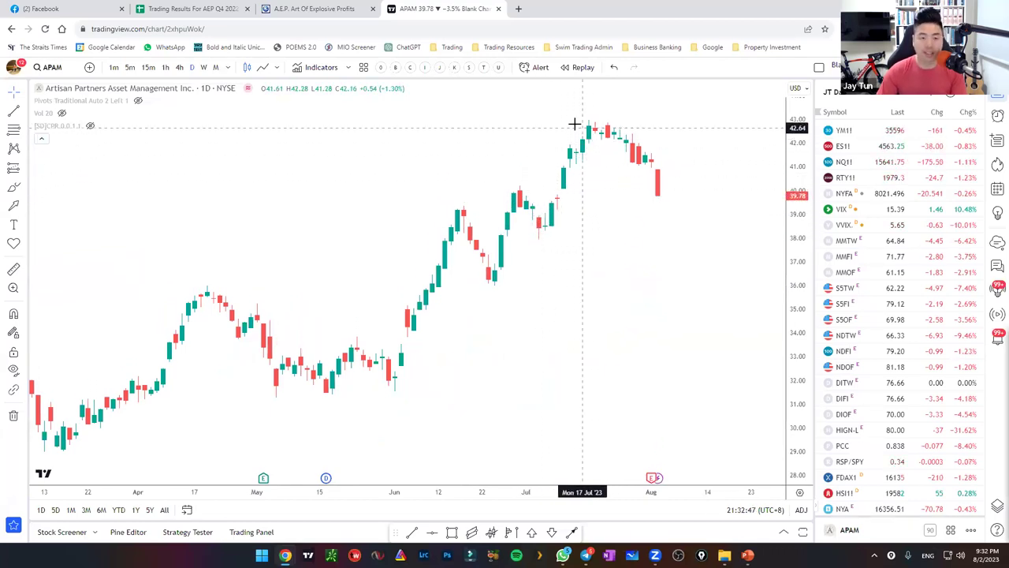
Select APAM's exit price in the trading results journal and switch back to the TradingView chart
left_click(189, 9)
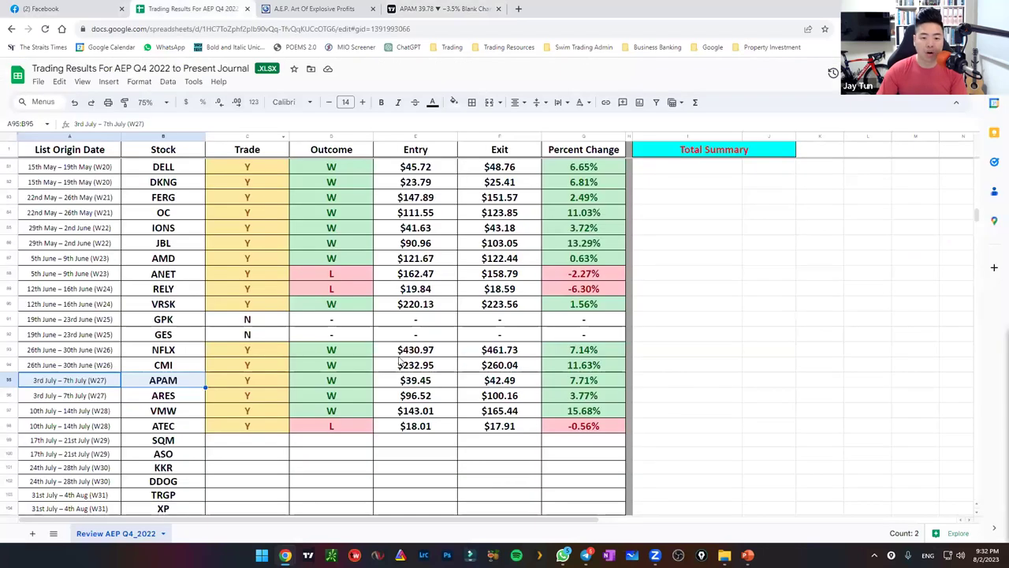
left_click(326, 369)
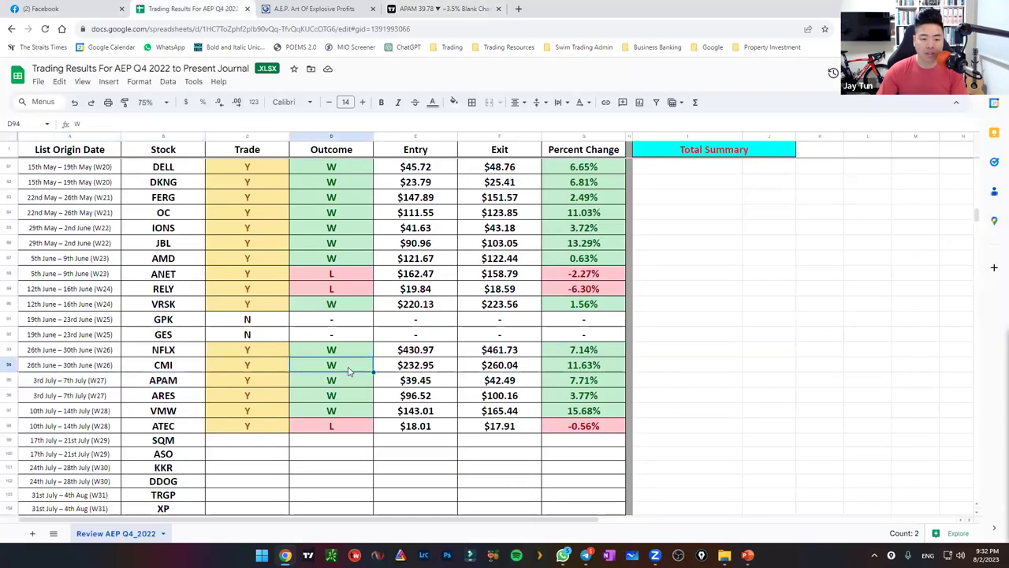
left_click(498, 384)
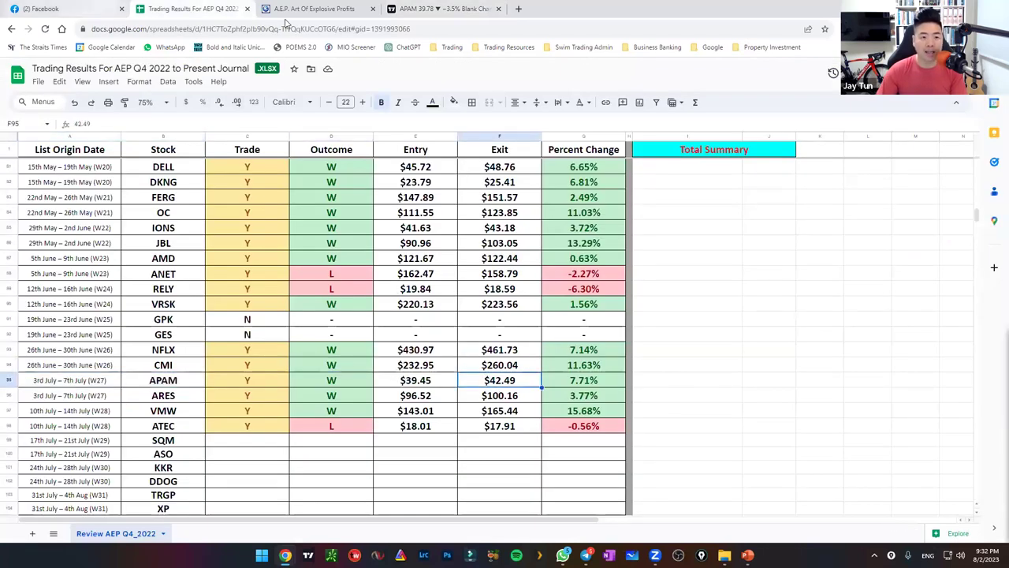
left_click(409, 9)
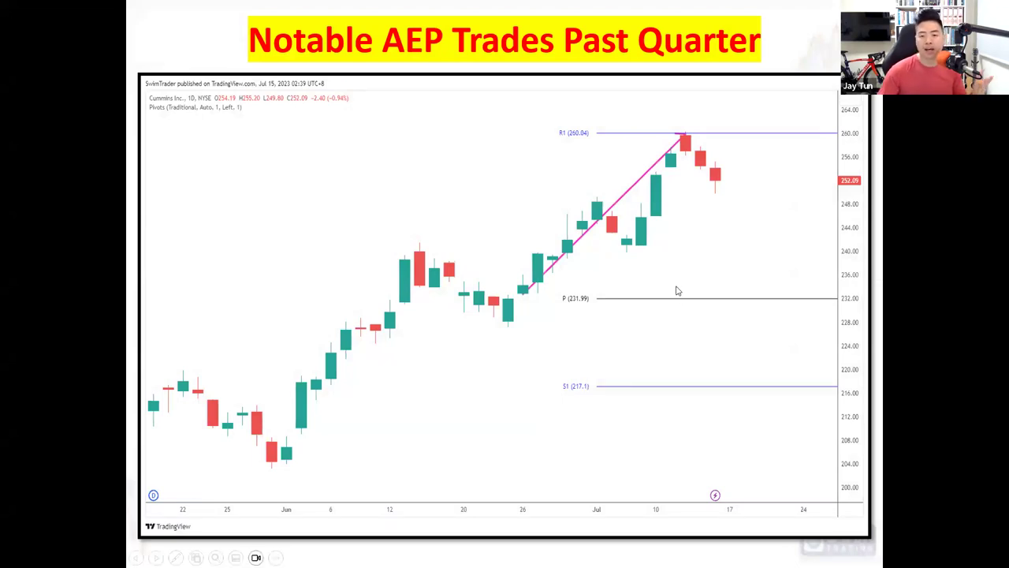
left_click(677, 289)
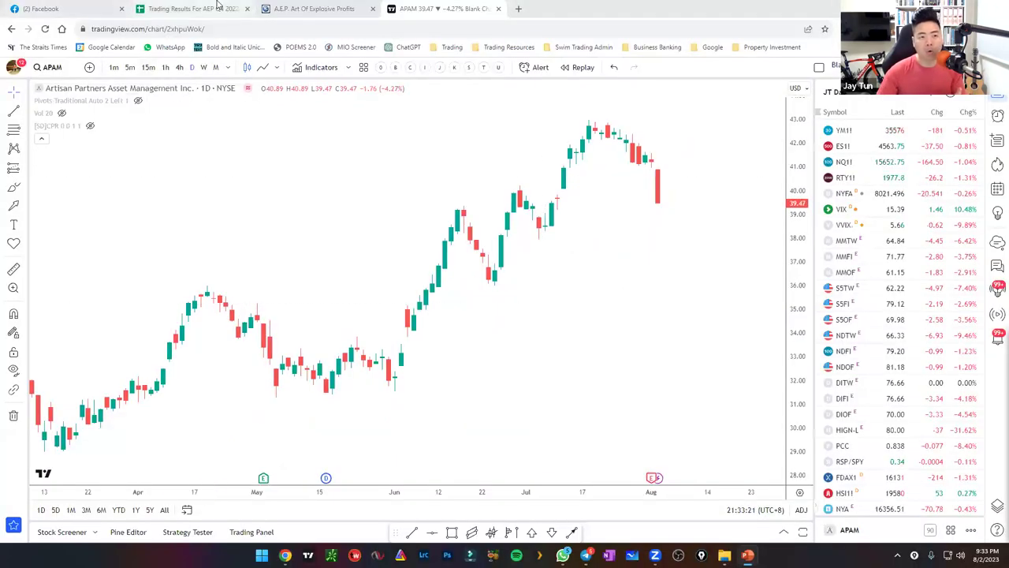
Return to the trading results journal and select the 2023 YTD Statistics heading
left_click(189, 9)
scroll(347, 307, "up", 10)
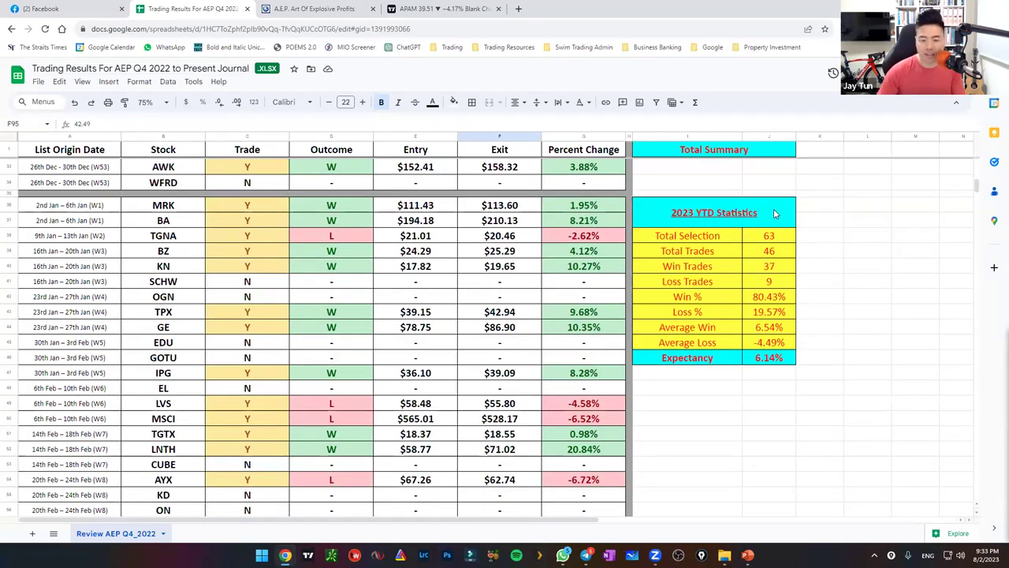
left_click(775, 213)
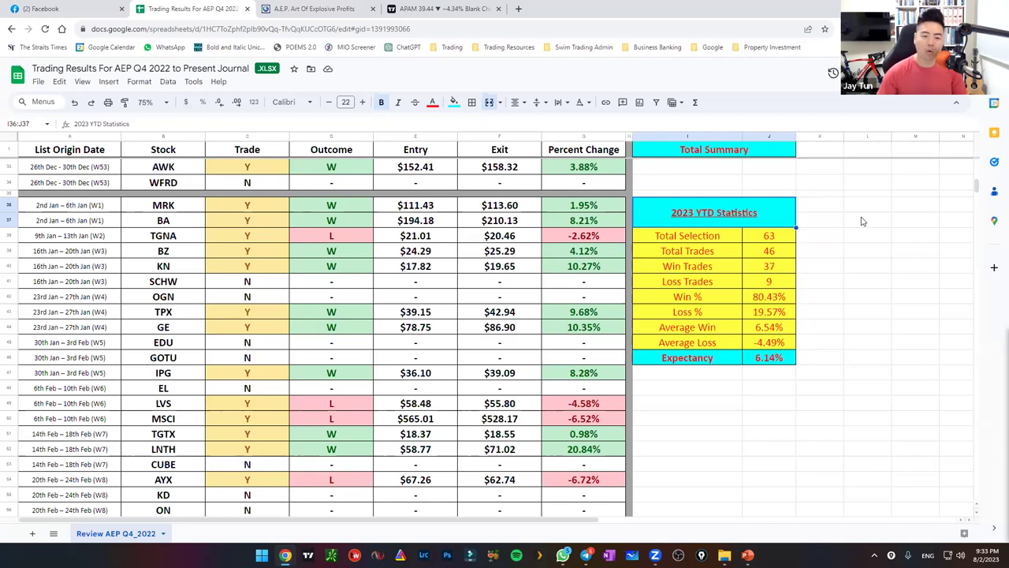
Select SQM in the journal's stock column and load the symbol SQM on the TradingView chart
scroll(513, 344, "down", 12)
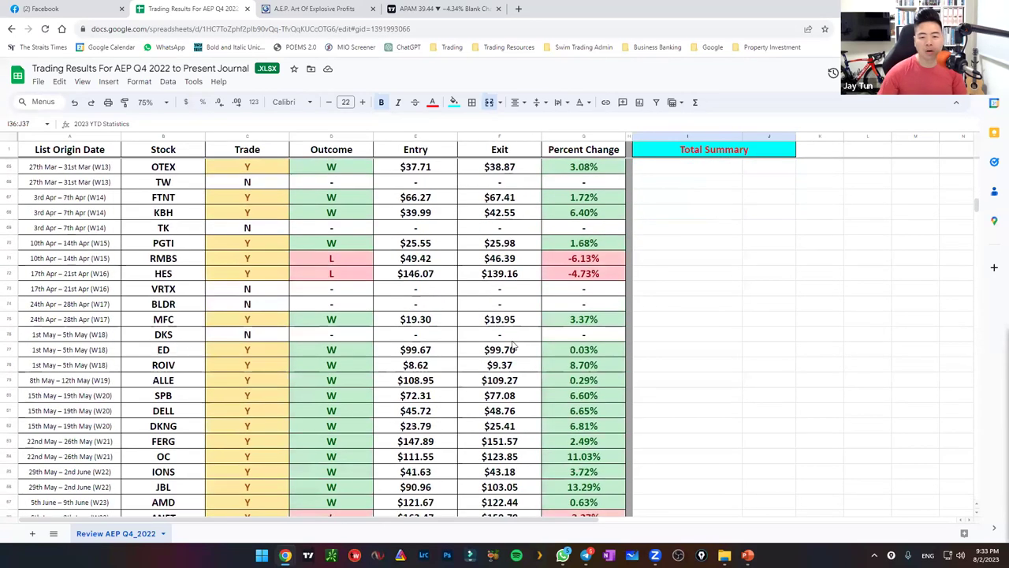
left_click(191, 306)
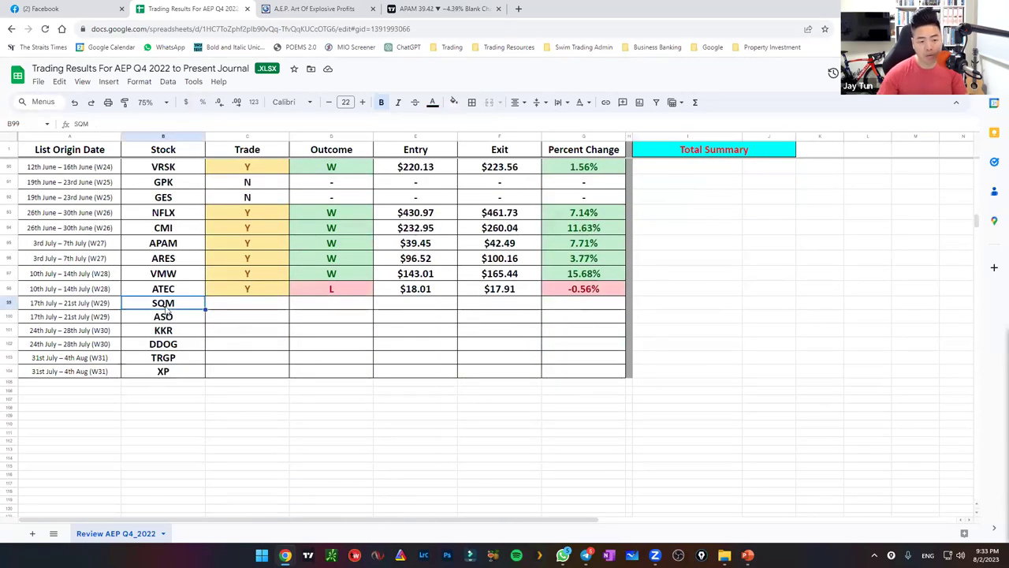
left_click(441, 9)
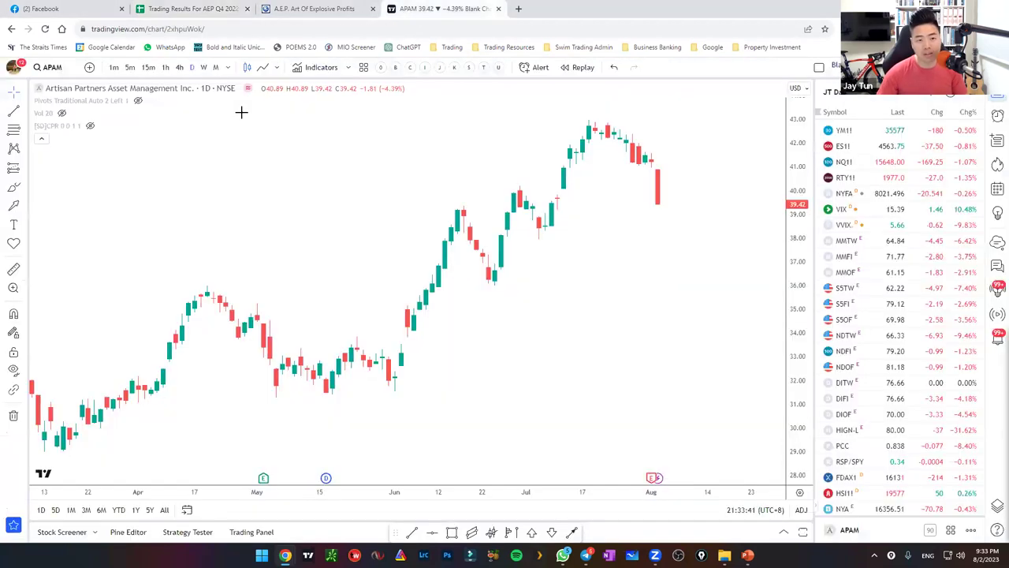
type("SQM")
key("Return")
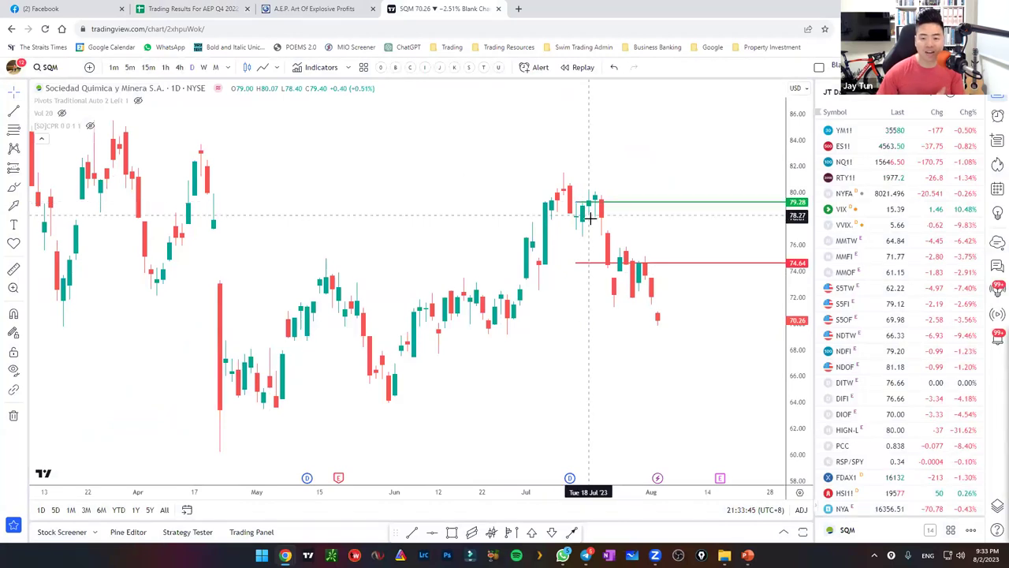
Measure the price drop on the SQM chart from the green line down to the red line, and clear the measurement
left_click(14, 268)
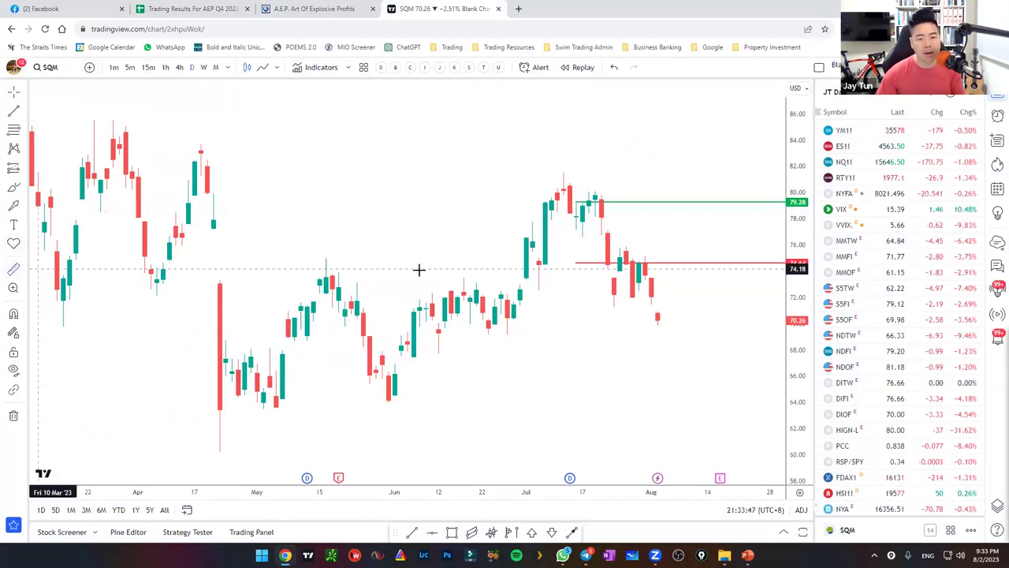
left_click(596, 202)
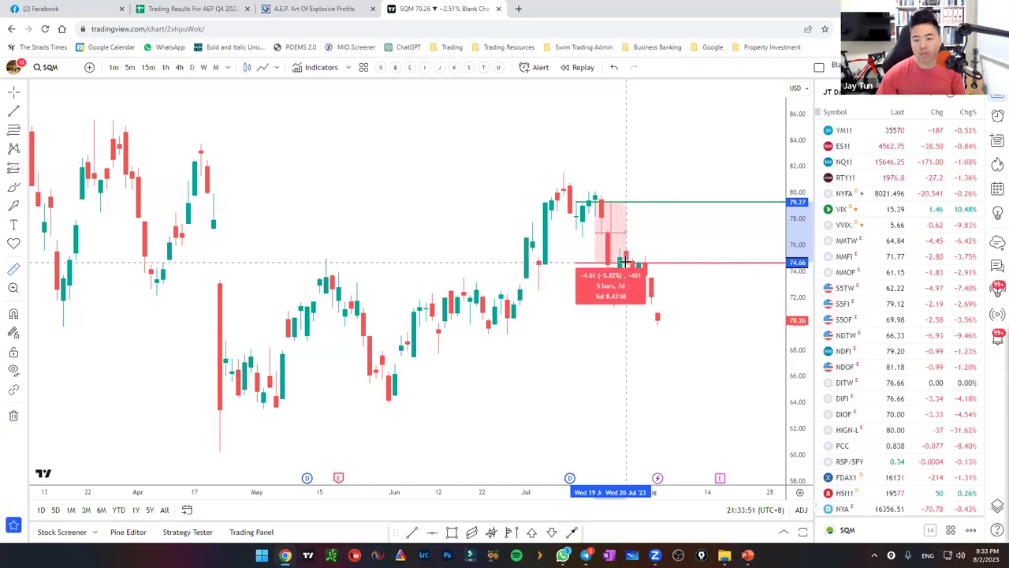
left_click(624, 263)
left_click(540, 349)
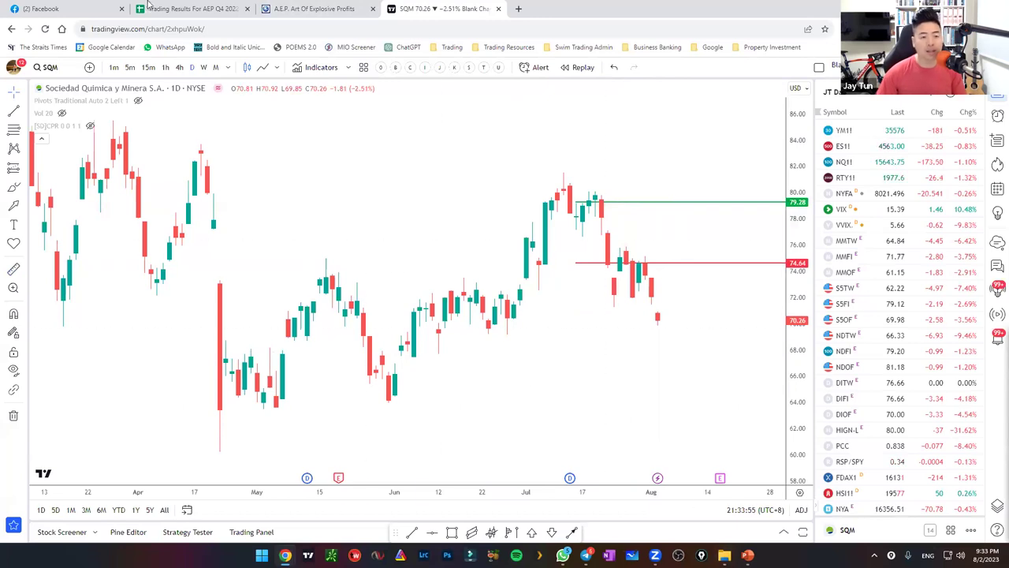
Select TRGP's journal row from the stock to the exit column and load the symbol TRGP on the TradingView chart
left_click(202, 10)
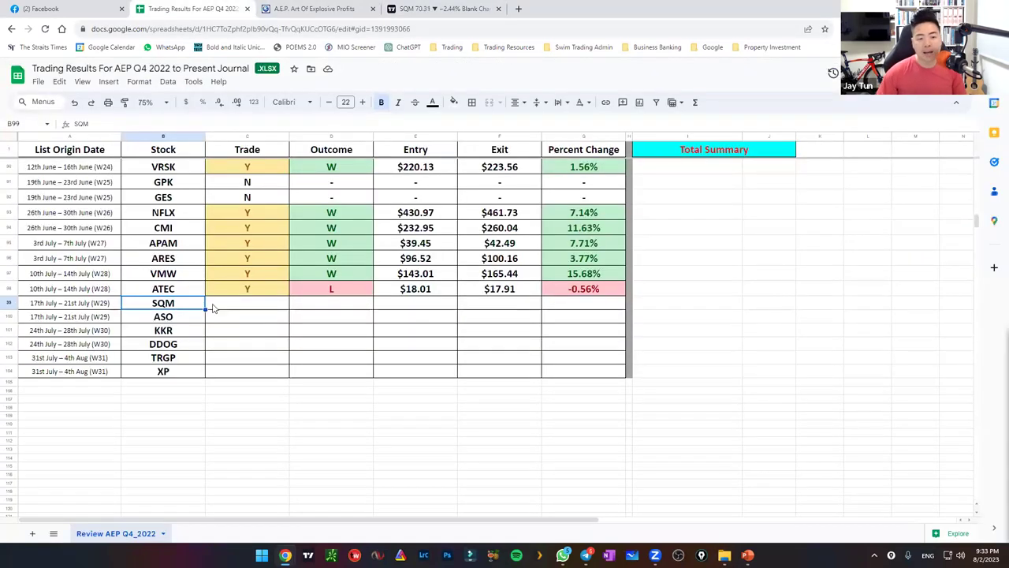
left_click_drag(175, 360, 525, 363)
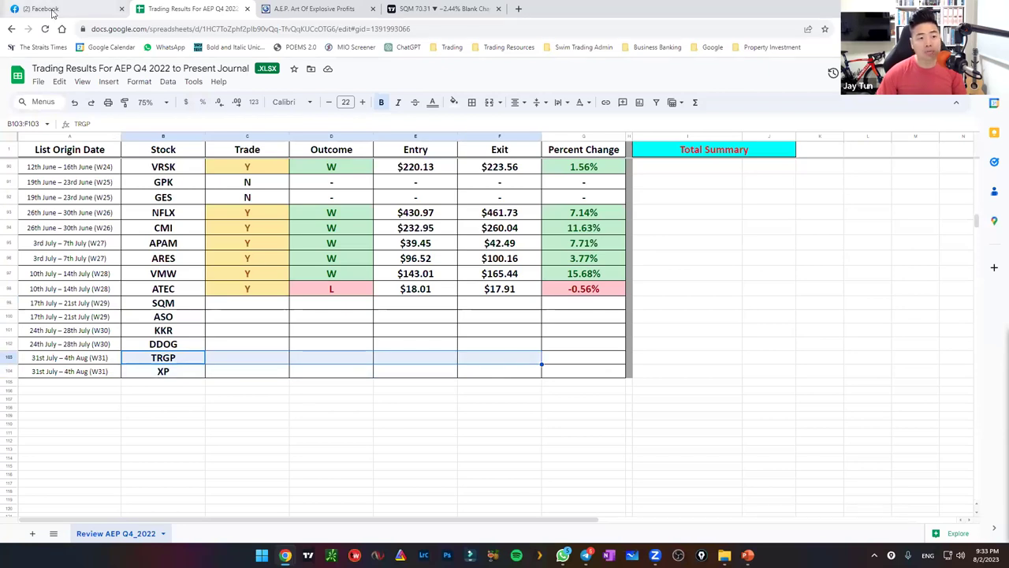
left_click(430, 9)
type("TRGP")
key("Return")
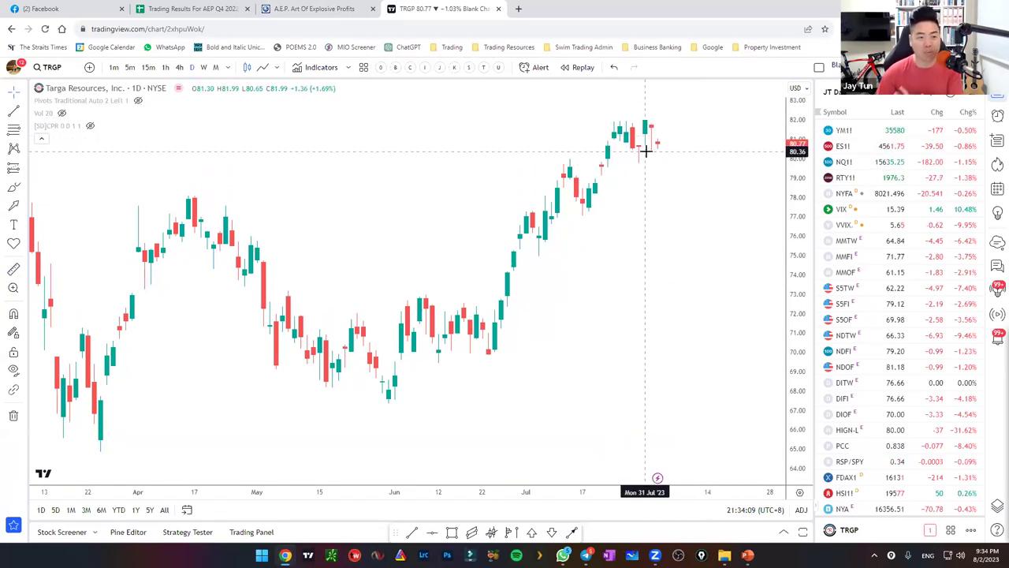
scroll(615, 201, "up", 1)
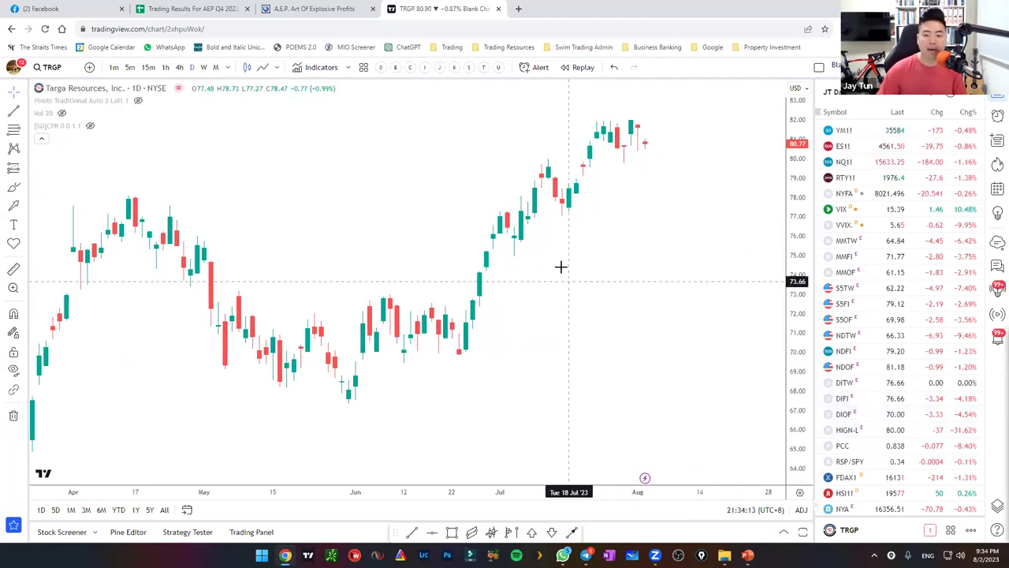
Load the symbol IP on the chart, followed by the S&P 500 E-mini futures (ES1!) from the watchlist
type("IP")
key("Return")
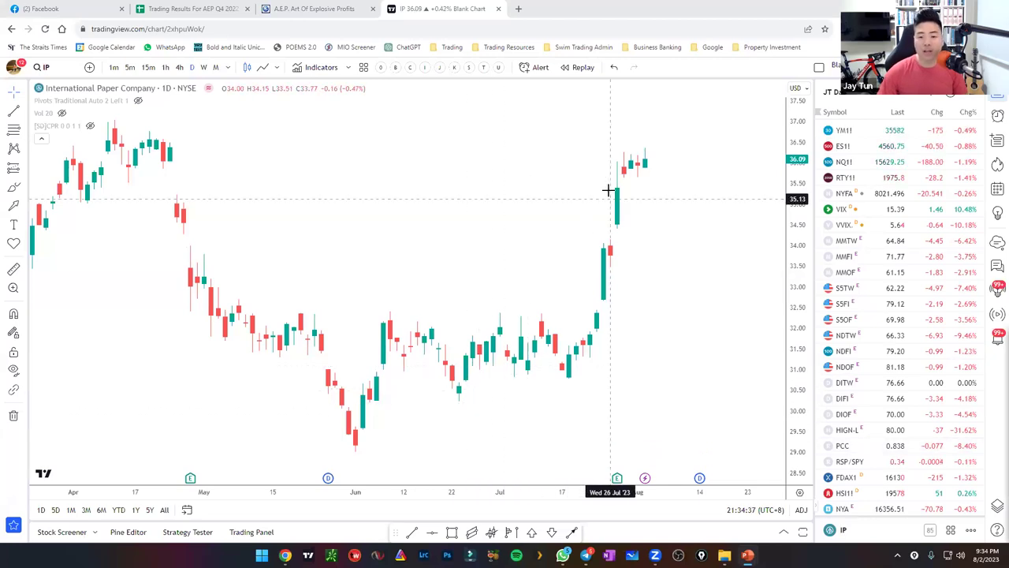
left_click(863, 148)
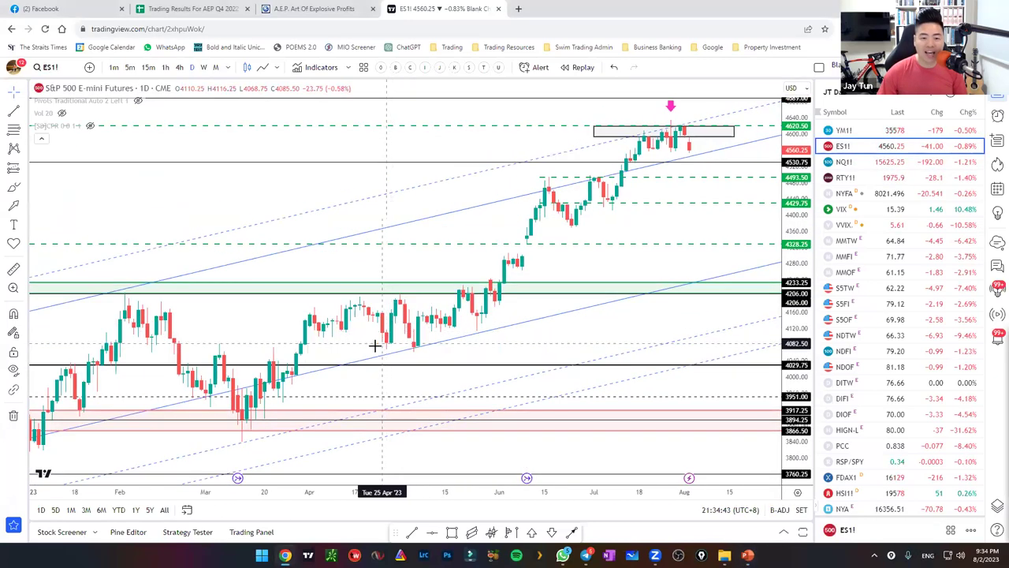
scroll(345, 379, "down", 1)
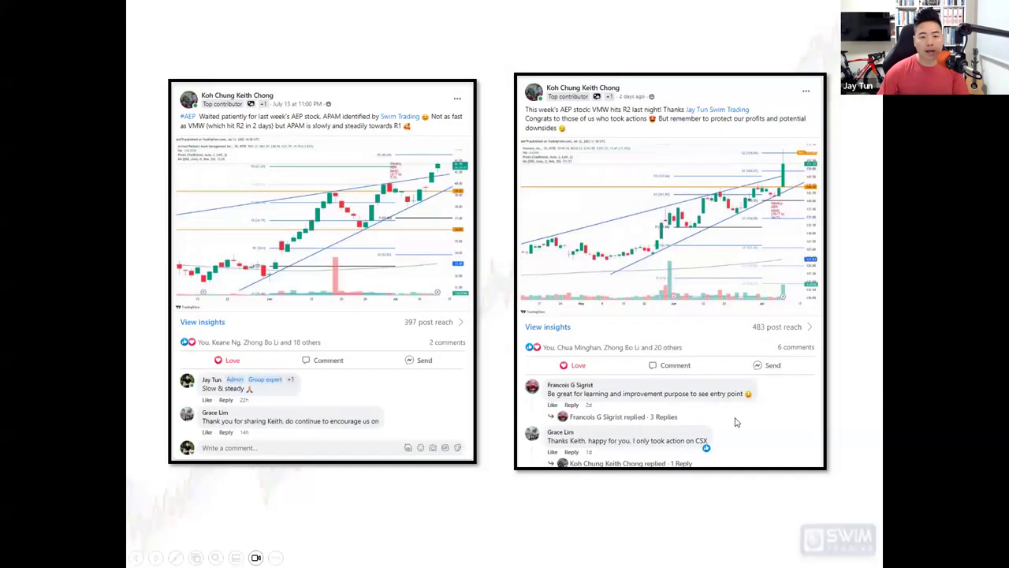
Advance the slideshow through the slides of student trade posts and course testimonials
left_click(517, 513)
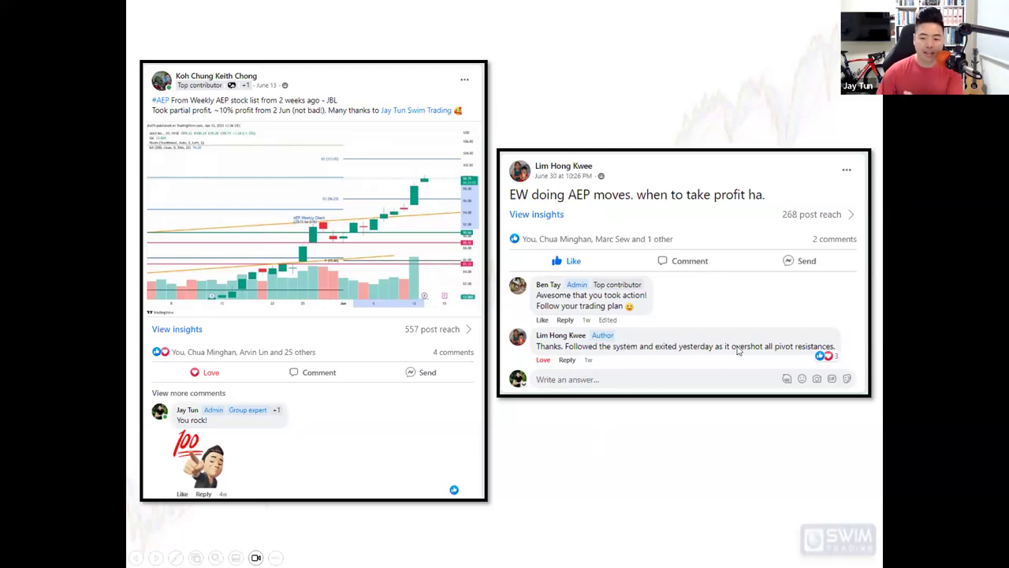
left_click(697, 485)
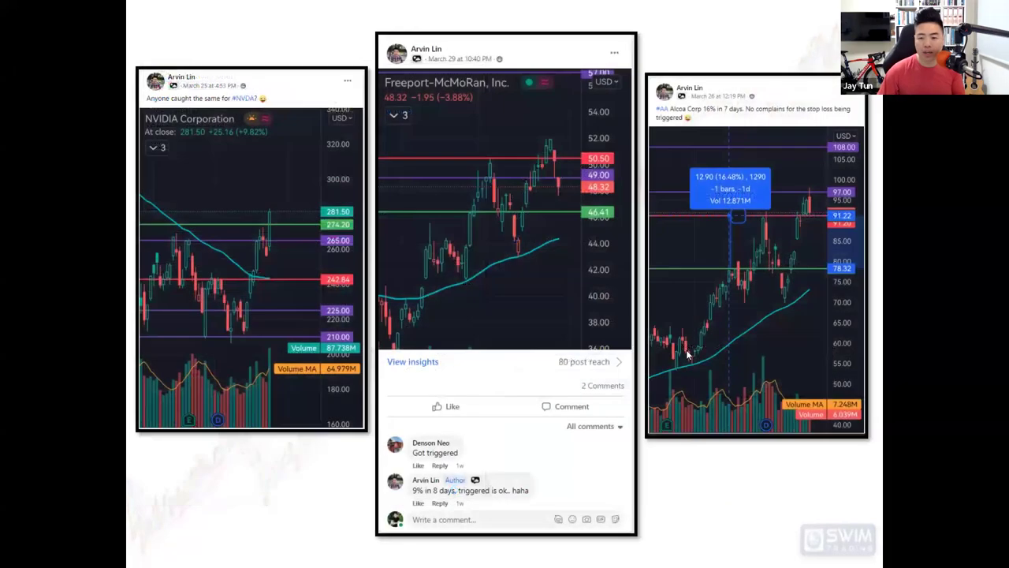
left_click(730, 489)
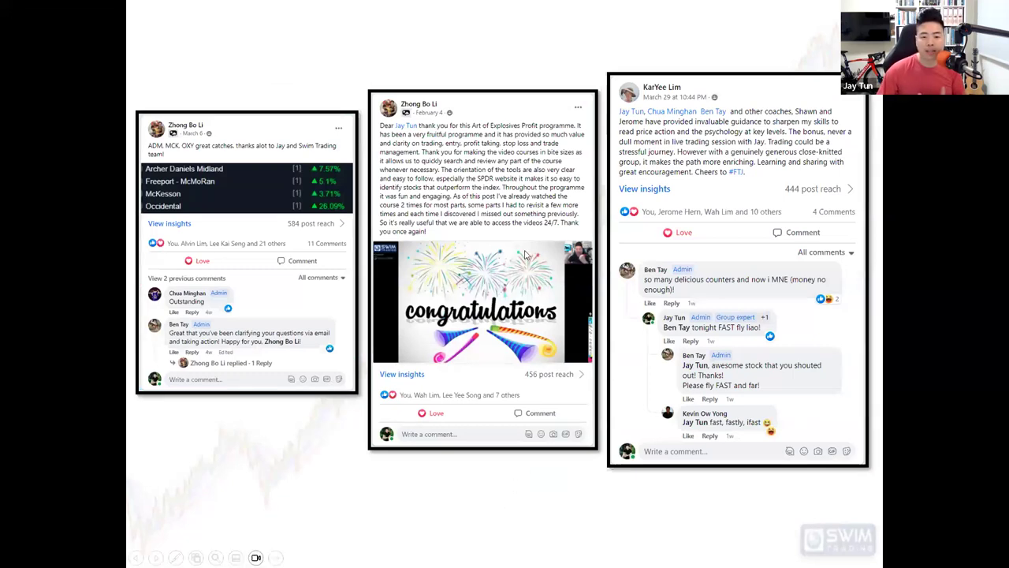
left_click(488, 500)
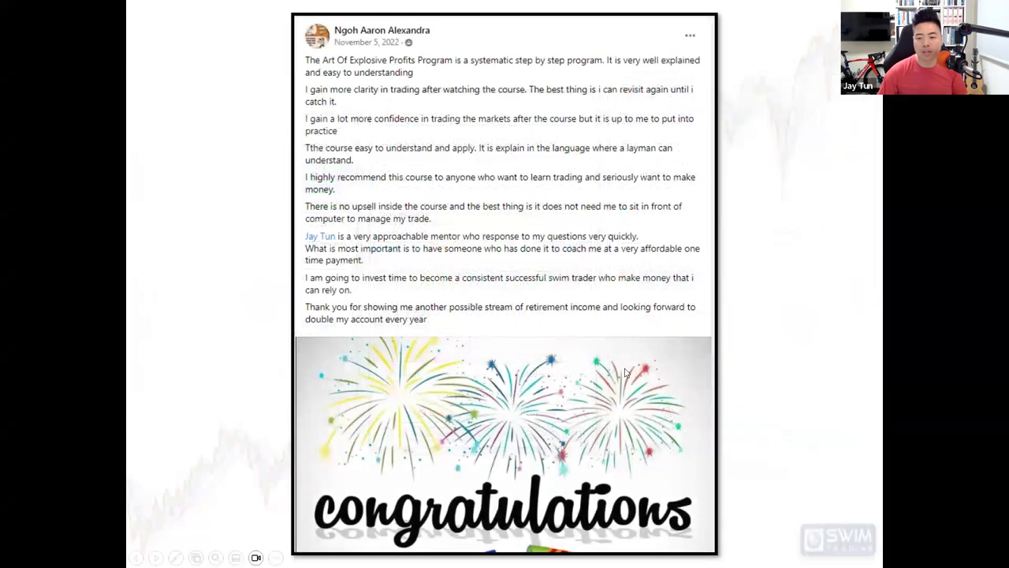